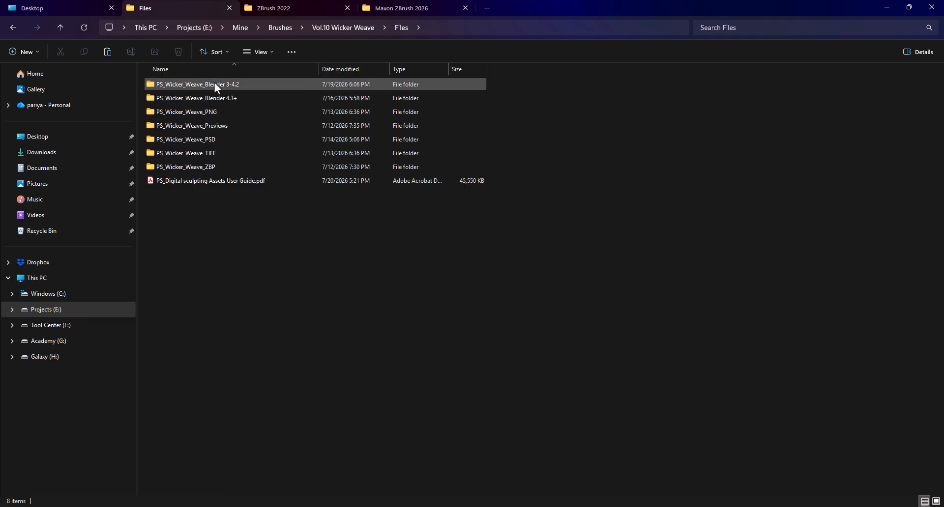
- Check the application shortcuts on the Desktop and open the PS_Wicker_Weave_Blender 3-4.2 folder to view its contents
left_click(67, 9)
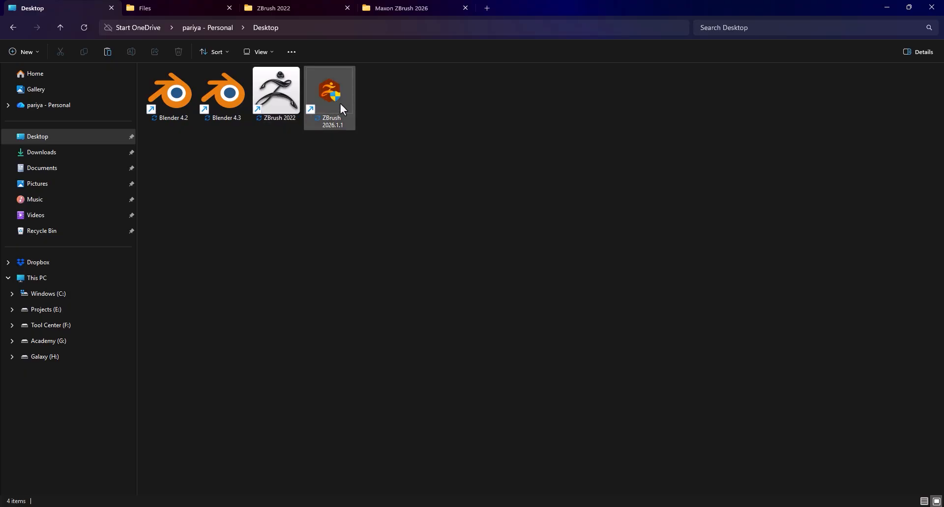
left_click(164, 5)
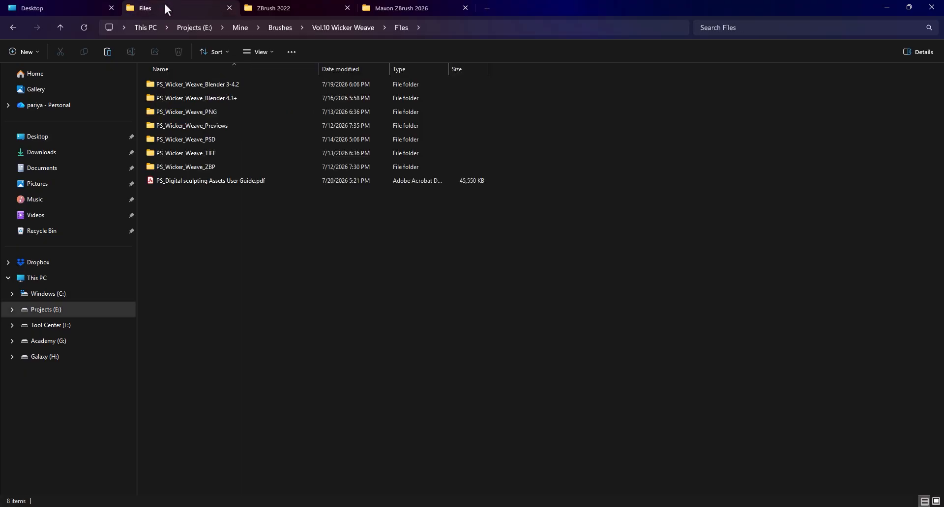
mouse_move(256, 85)
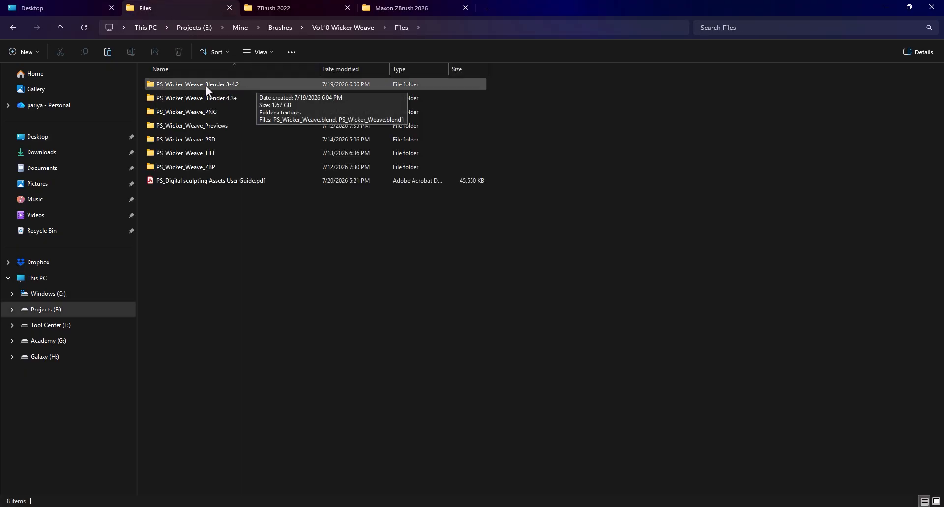
double_click(248, 85)
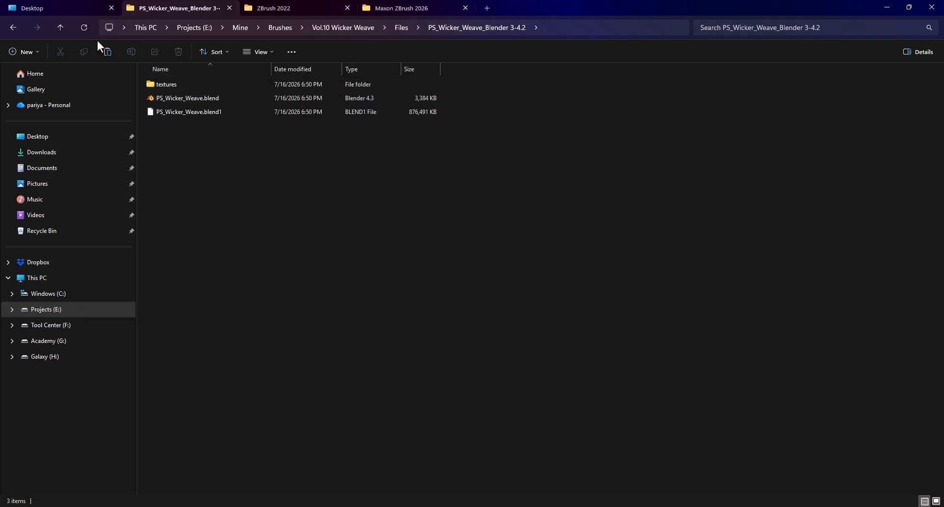
- Launch Blender 4.2 from the Desktop folder and dismiss its splash screen
left_click(70, 5)
double_click(180, 102)
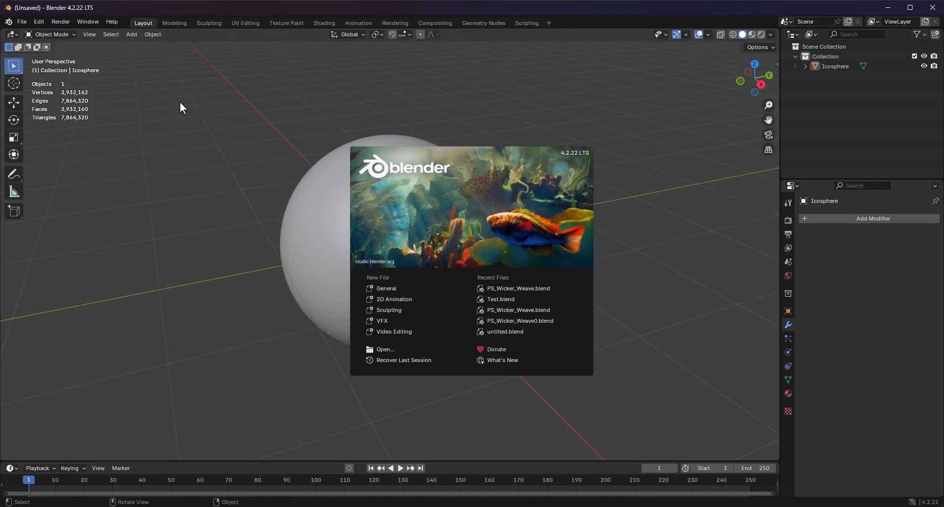
left_click(191, 162)
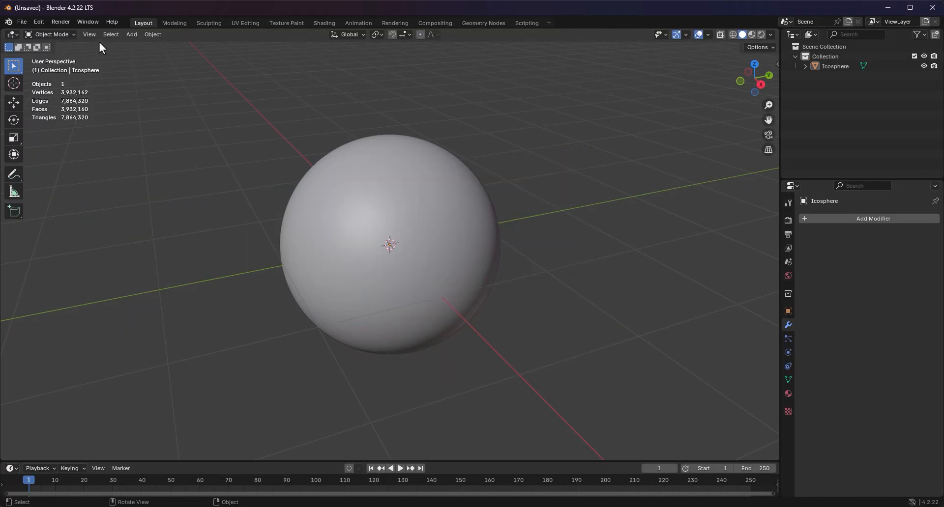
- Start an Append and browse to the Brush category inside PS_Wicker_Weave.blend in the PS_Wicker_Weave_Blender 3-4.2 folder
left_click(23, 22)
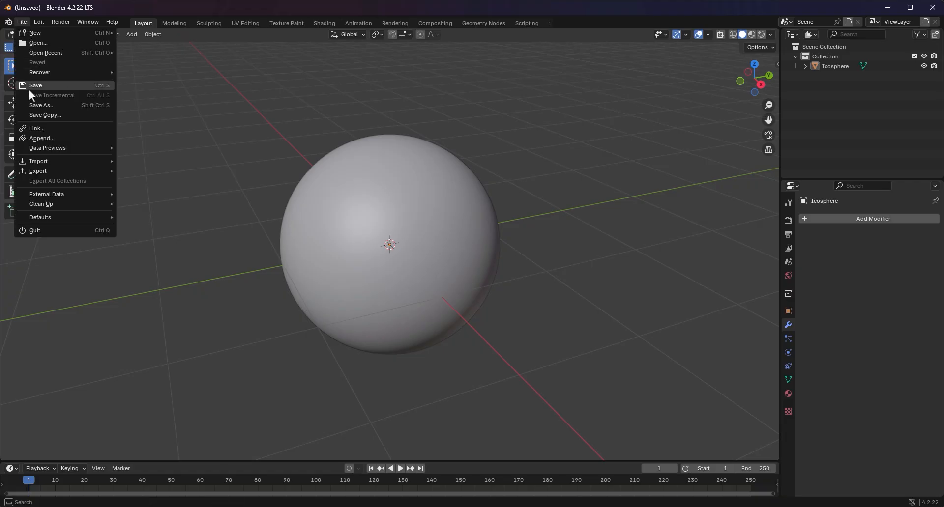
left_click(46, 137)
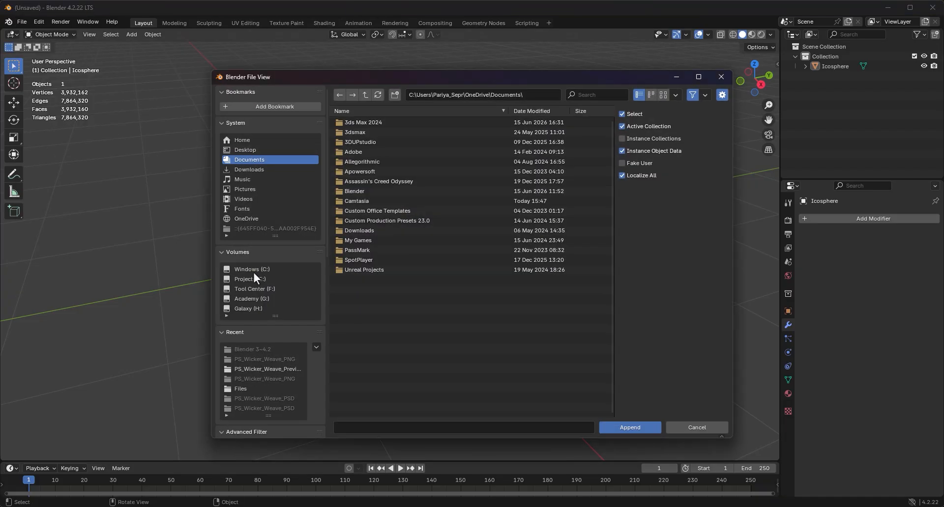
left_click(244, 389)
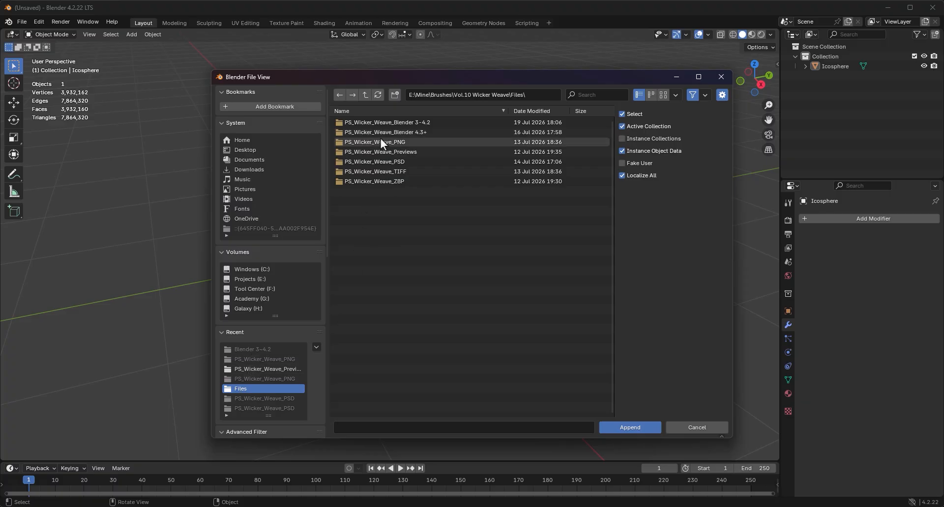
double_click(450, 122)
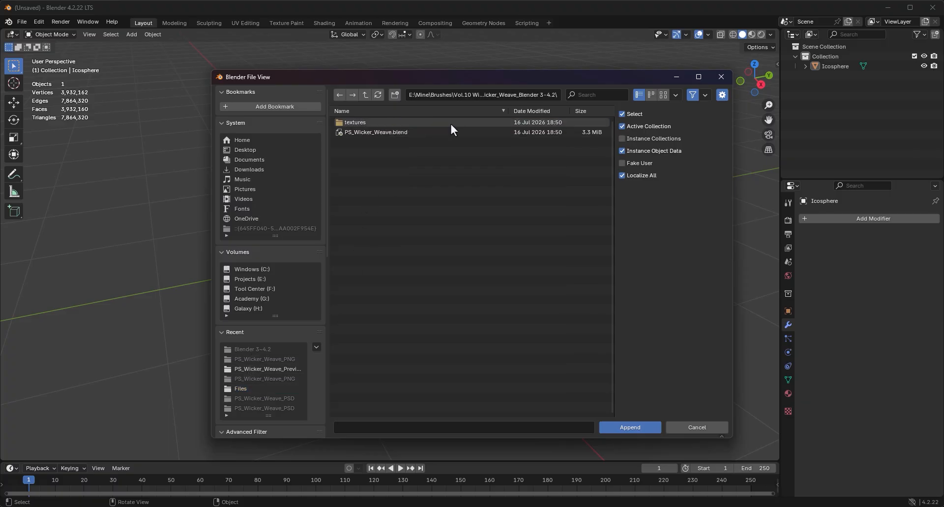
double_click(422, 132)
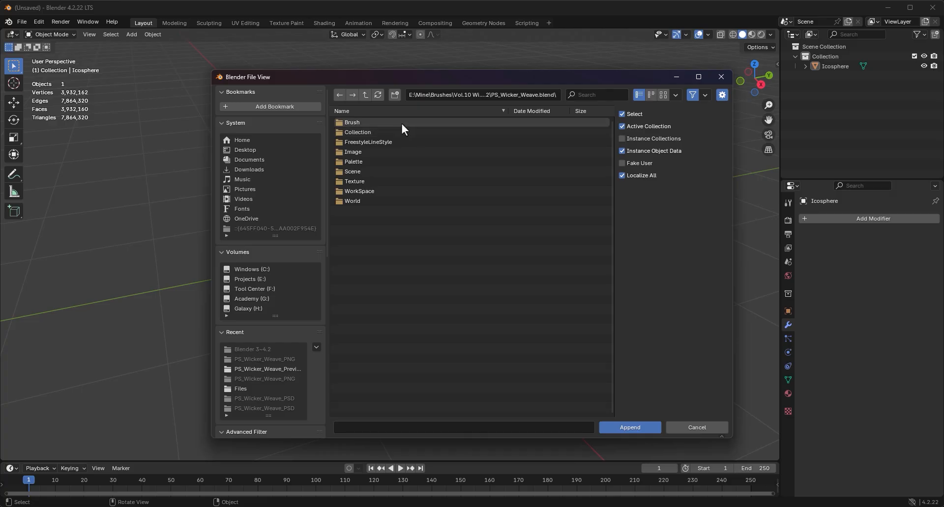
double_click(400, 122)
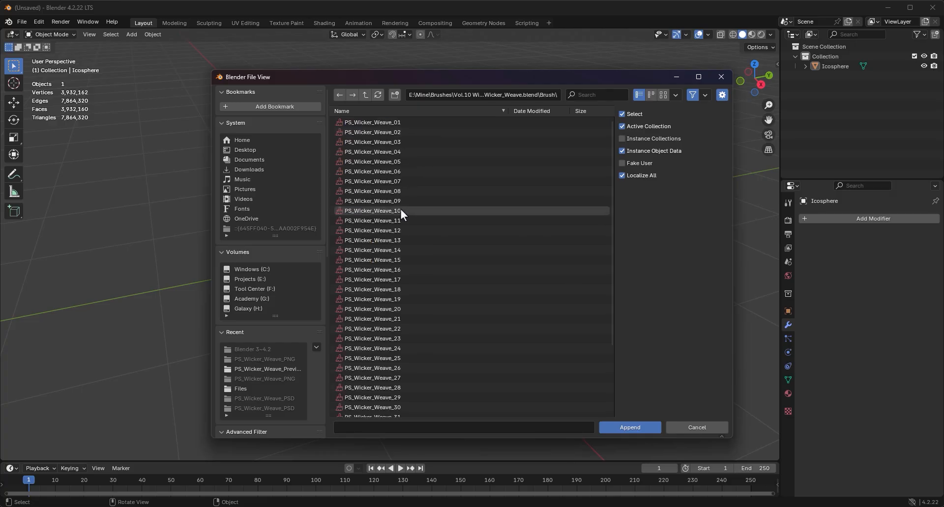
- Append all the PS_Wicker_Weave brushes with the Fake User option enabled
left_click(410, 198)
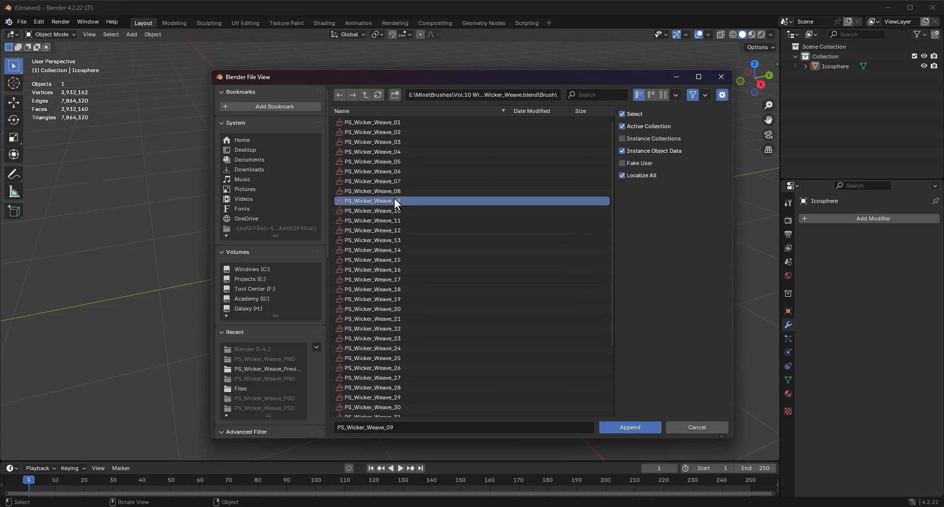
key("a")
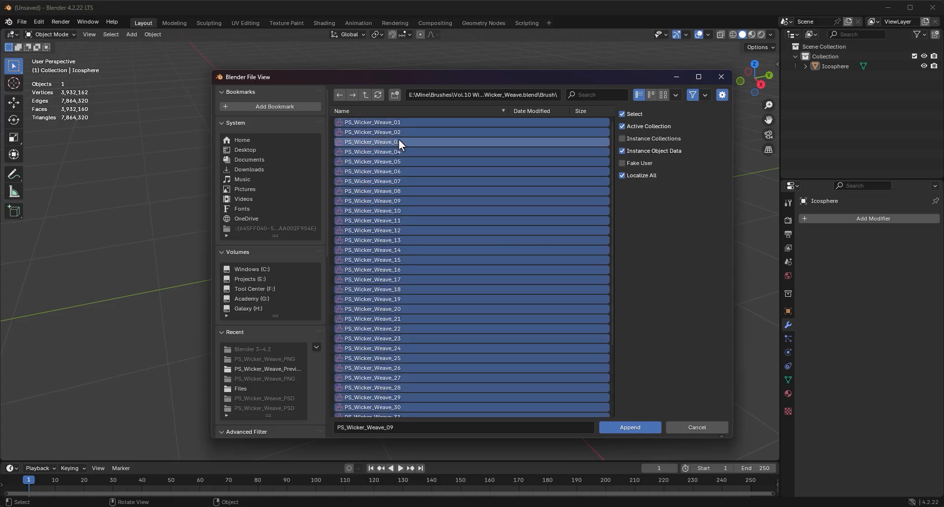
left_click(622, 164)
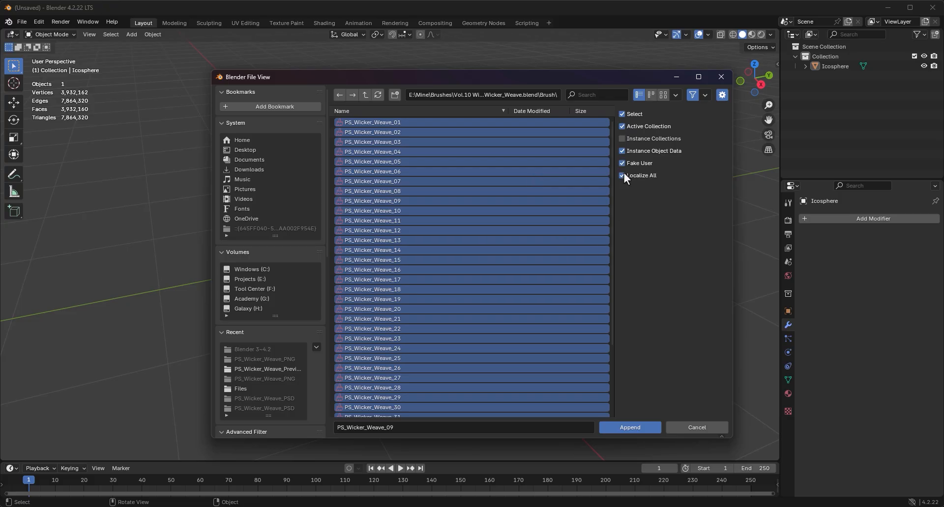
left_click(630, 427)
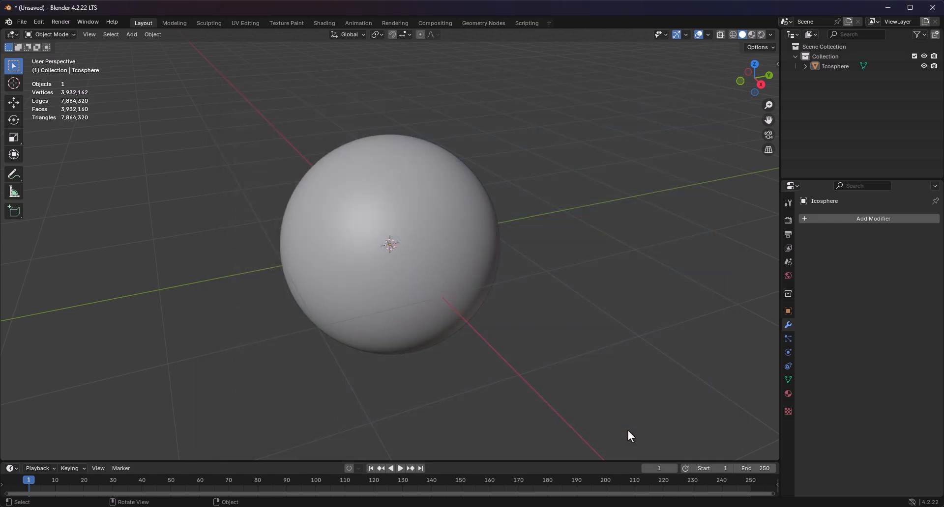
- Switch to the Sculpting workspace and choose the PS_Wicker_Weave_18 brush for the Draw tool
left_click(205, 23)
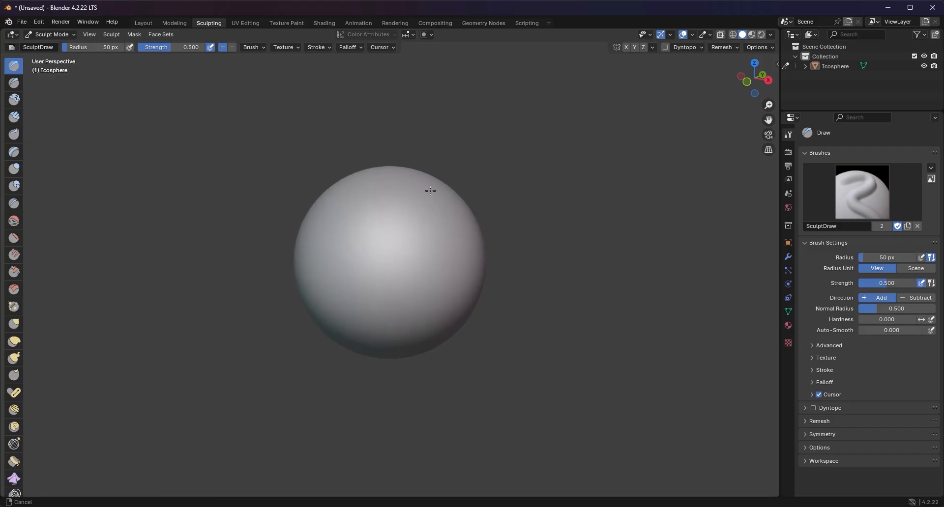
scroll(431, 192, "up", 3)
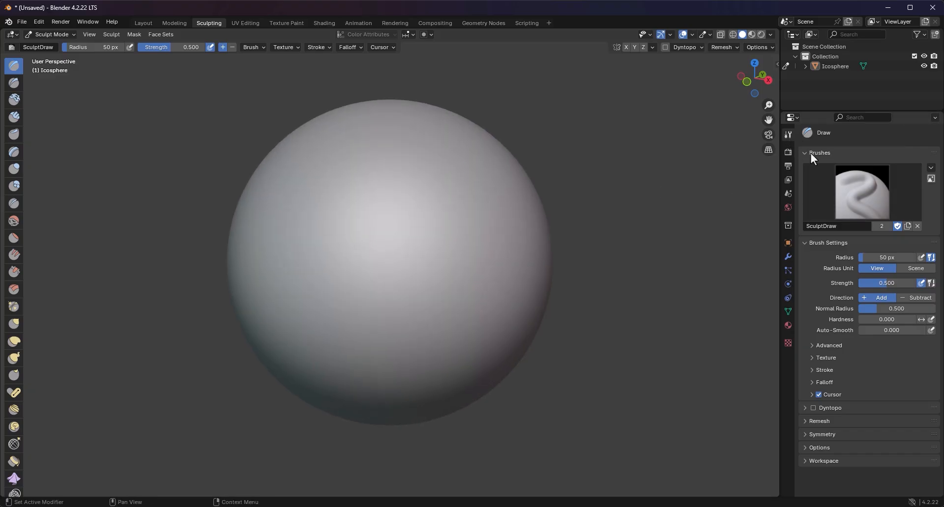
left_click(863, 190)
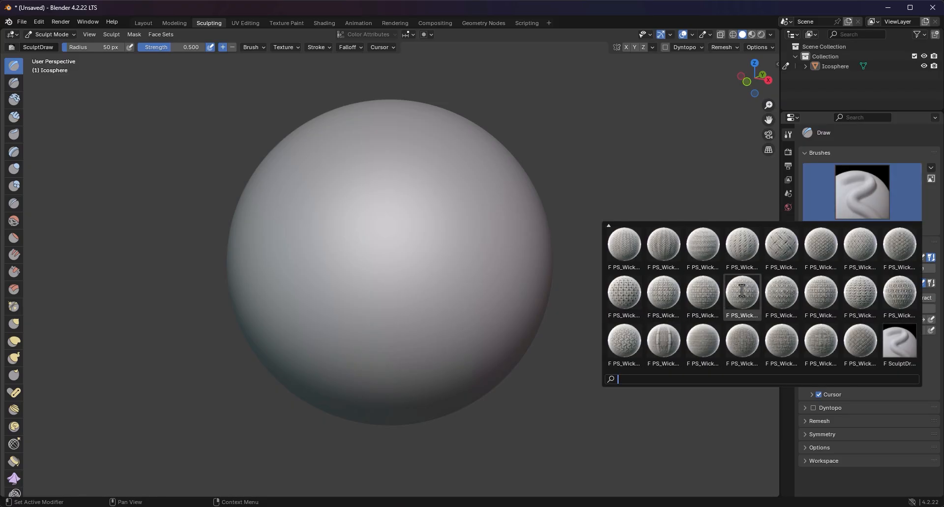
left_click(624, 247)
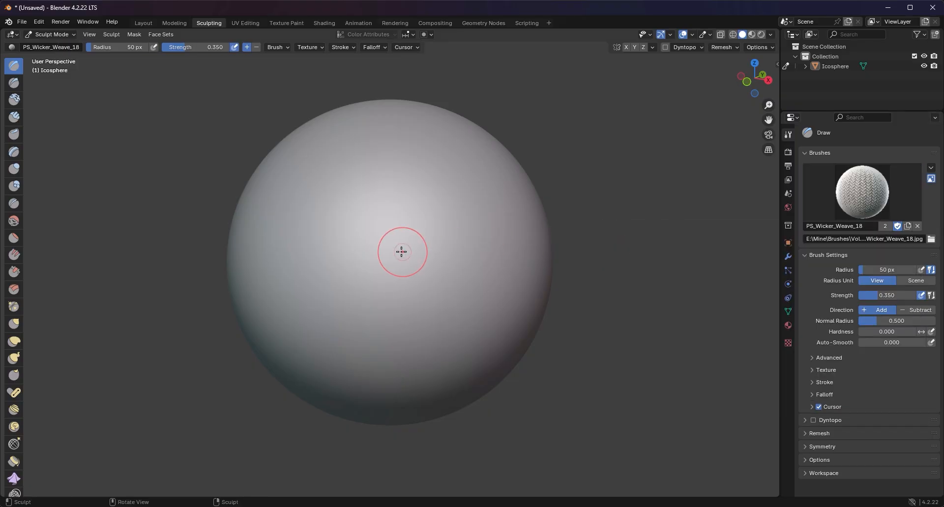
- Try the PS_Wicker_Weave_18 brush on the front of the sphere and undo the stroke
mouse_move(390, 259)
left_mouse_down()
mouse_move(382, 3)
mouse_move(646, 207)
left_mouse_up()
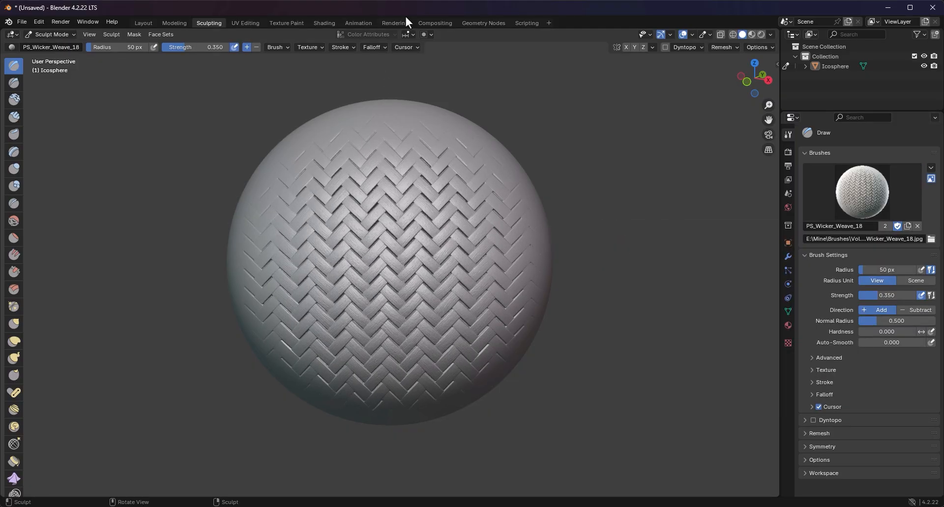
mouse_move(659, 274)
middle_mouse_down()
mouse_move(619, 262)
mouse_move(571, 266)
mouse_move(575, 231)
mouse_move(620, 251)
mouse_move(726, 254)
mouse_move(656, 267)
middle_mouse_up()
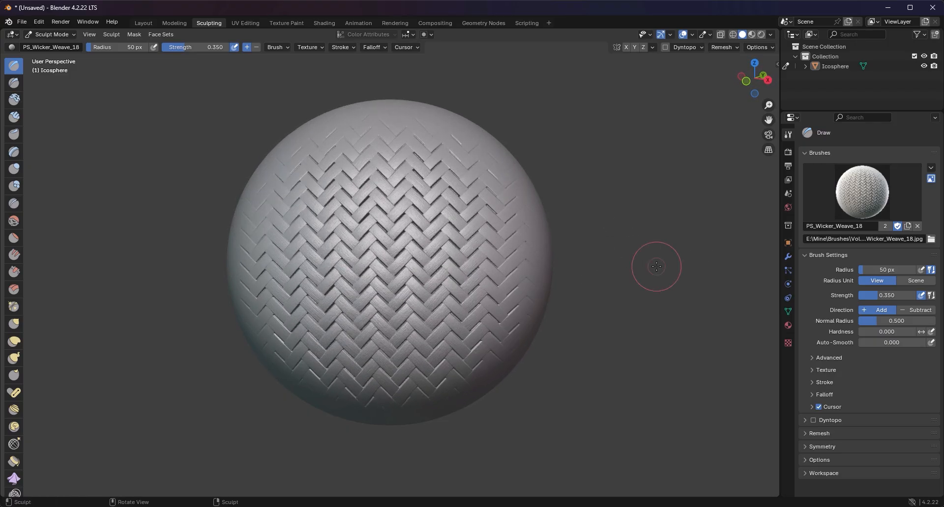
left_click(870, 217)
key("ctrl+z")
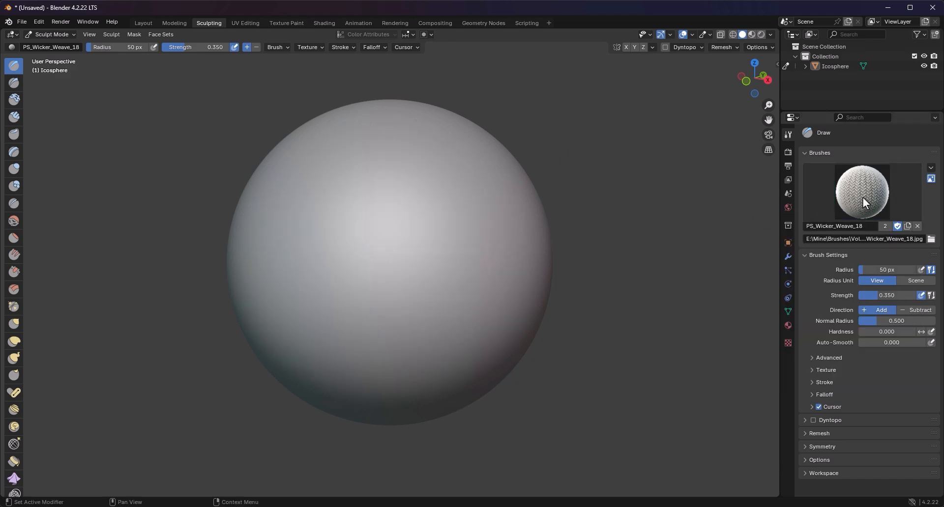
- Choose the PS_Wicker_Weave_06 brush and stamp its weave pattern over the front of the sphere
left_click(863, 197)
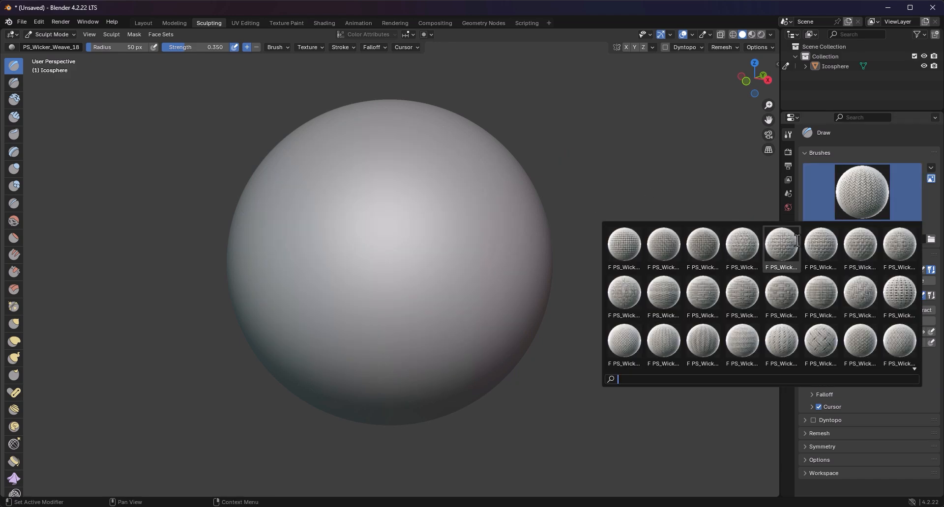
left_click(822, 244)
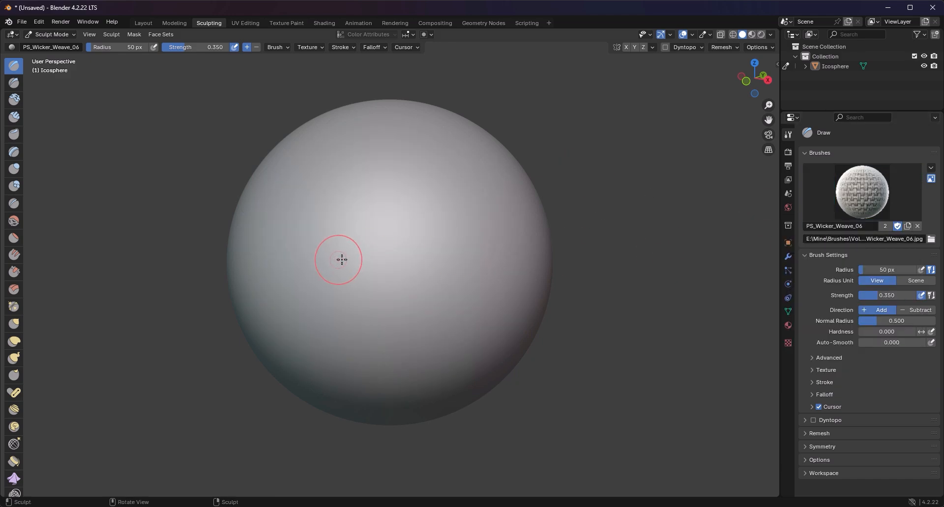
left_click_drag(384, 256, 388, 3)
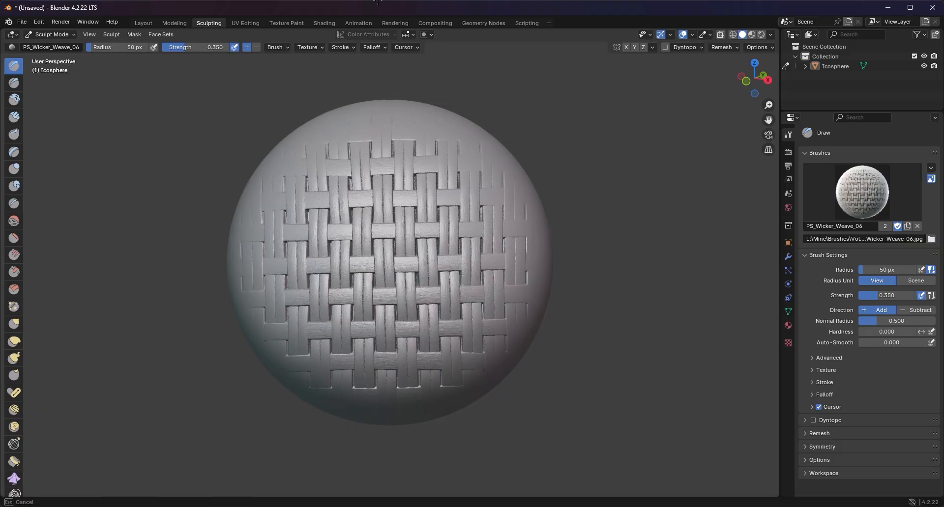
mouse_move(635, 273)
middle_mouse_down()
mouse_move(566, 270)
mouse_move(634, 275)
middle_mouse_up()
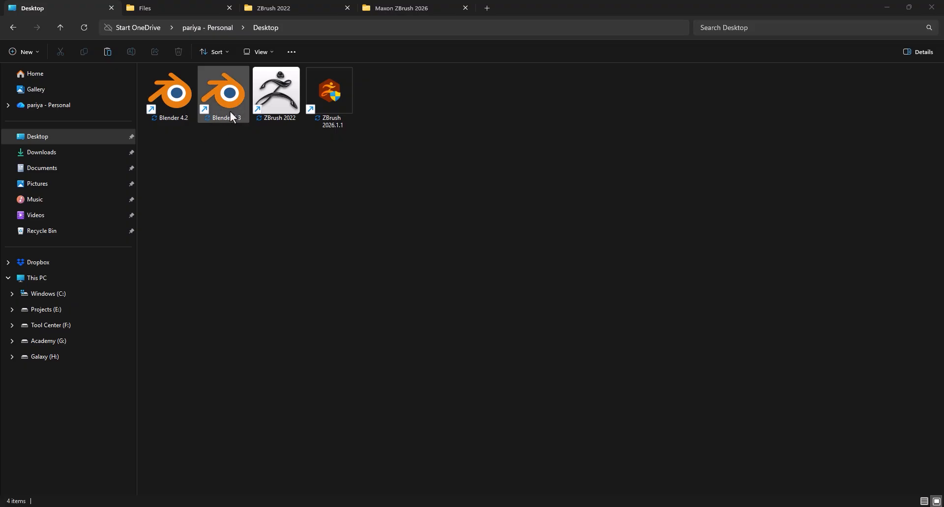
- Return to File Explorer and open the PS_Wicker_Weave_Blender 4.3+ folder to view its asset files
left_click(232, 111)
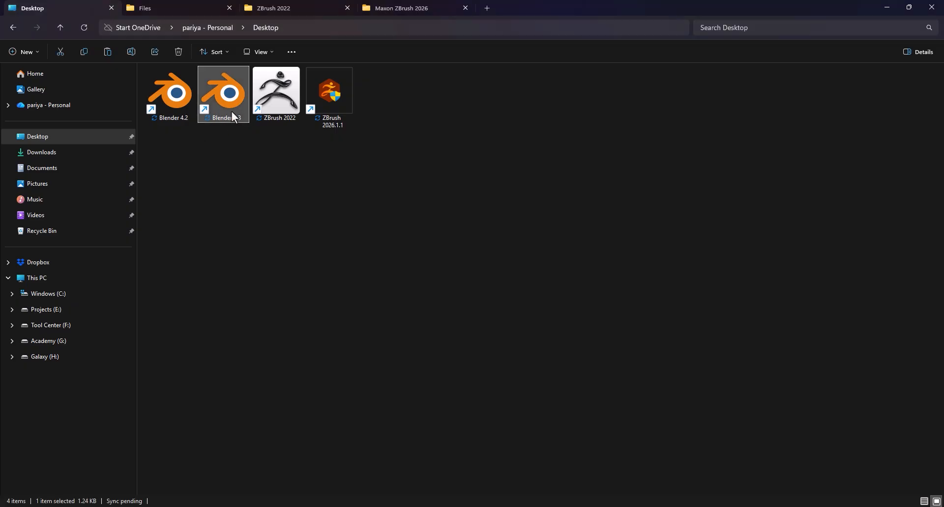
left_click(155, 7)
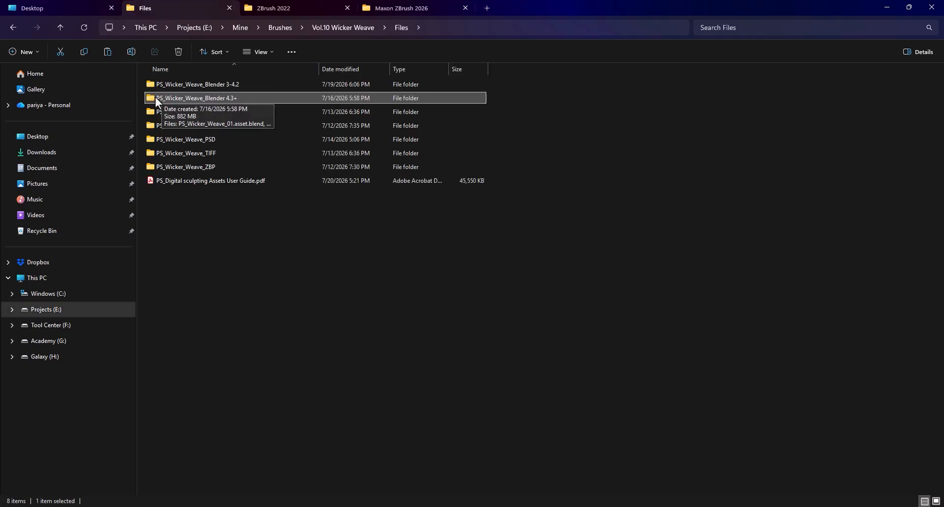
double_click(248, 98)
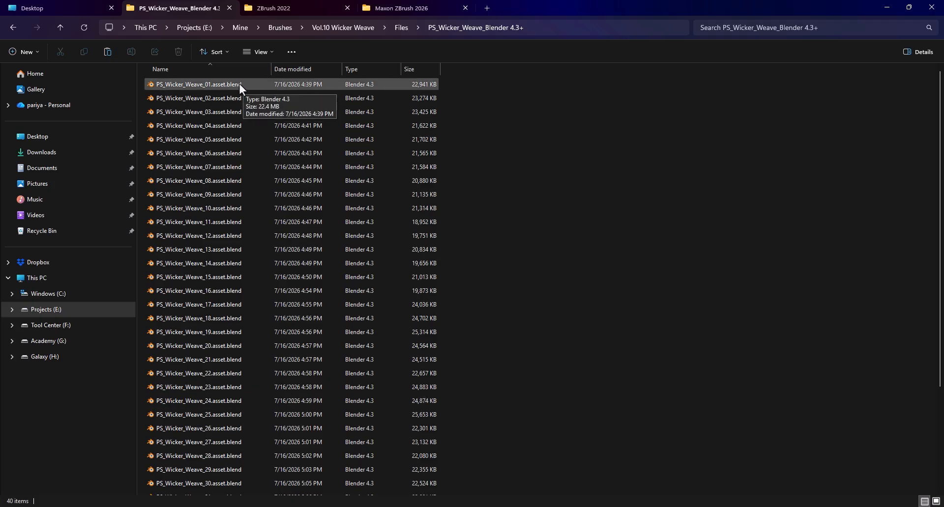
- Launch Blender 4.3 from the Desktop folder and dismiss its splash screen
left_click(81, 5)
left_click(205, 108)
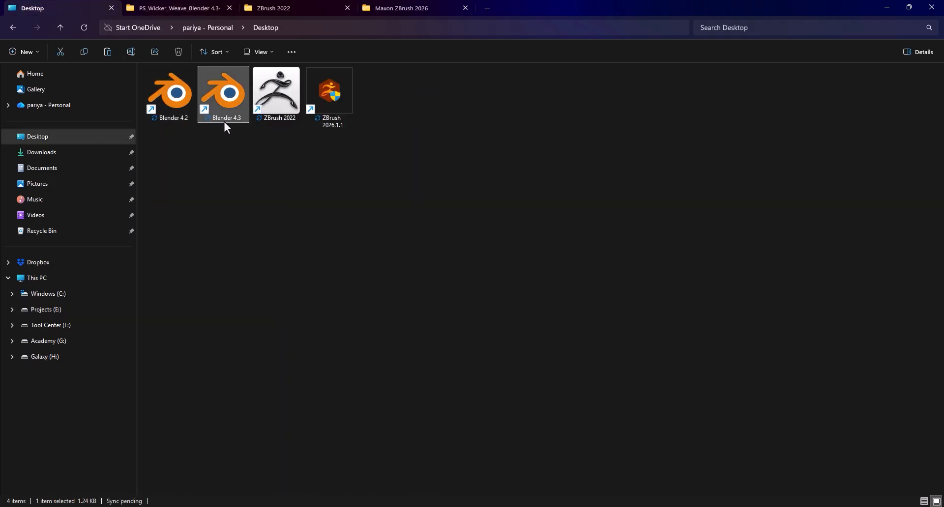
double_click(224, 99)
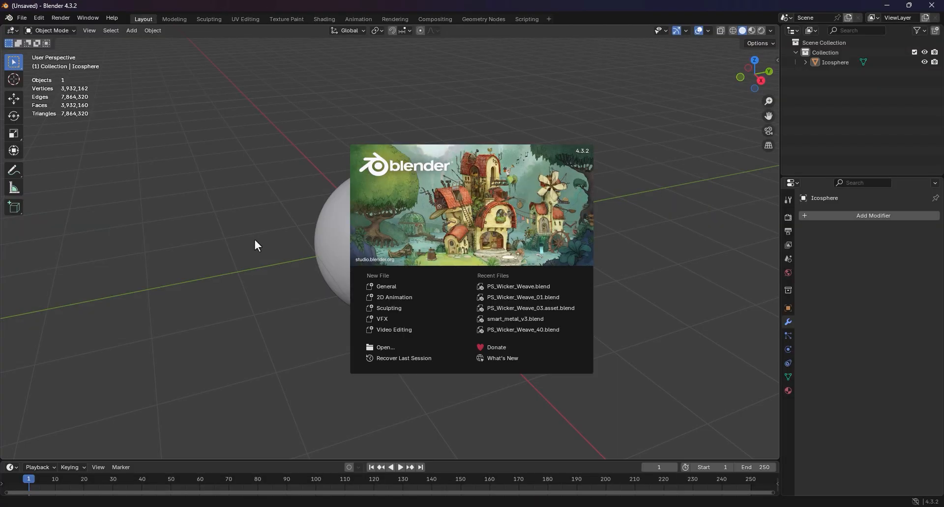
left_click(252, 195)
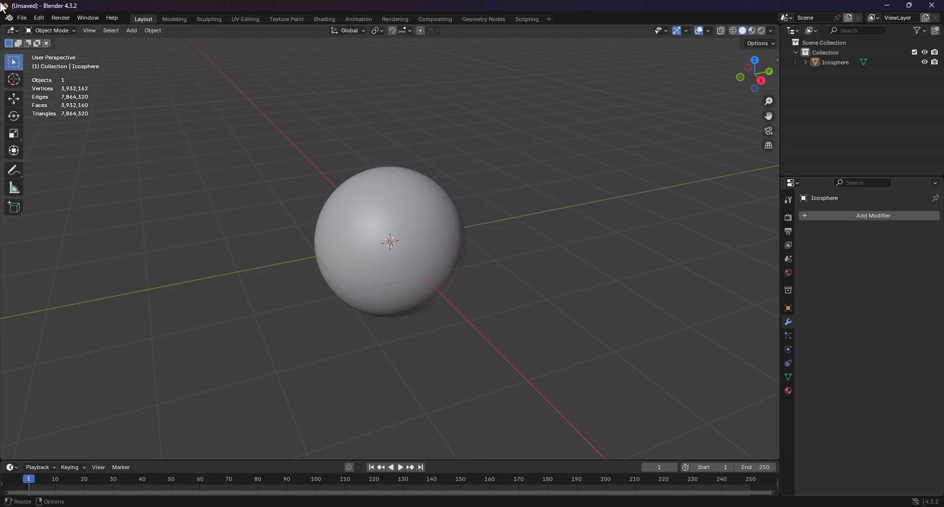
- Add the PS_Wicker_Weave_Blender 4.3+ folder as an asset library in the file path preferences
left_click(43, 19)
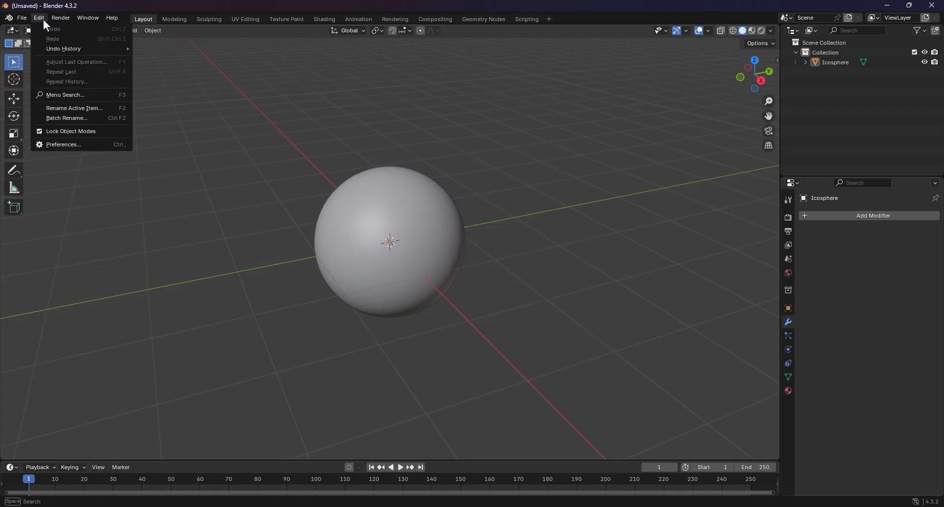
left_click(55, 146)
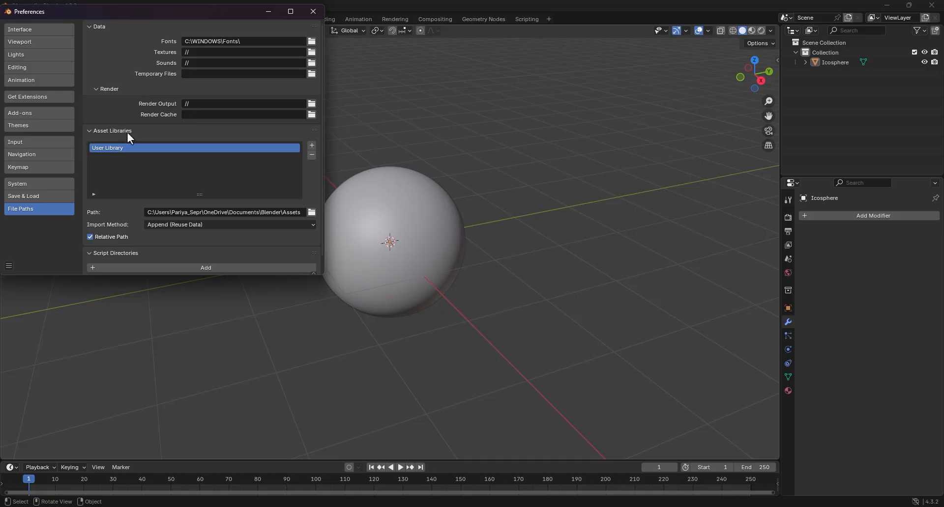
left_click(312, 145)
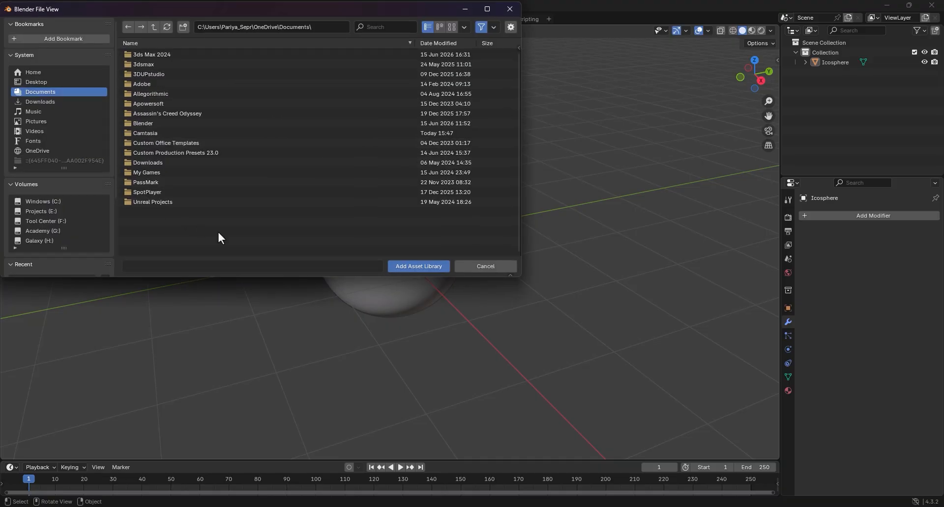
left_click_drag(98, 279, 95, 329)
left_click(83, 282)
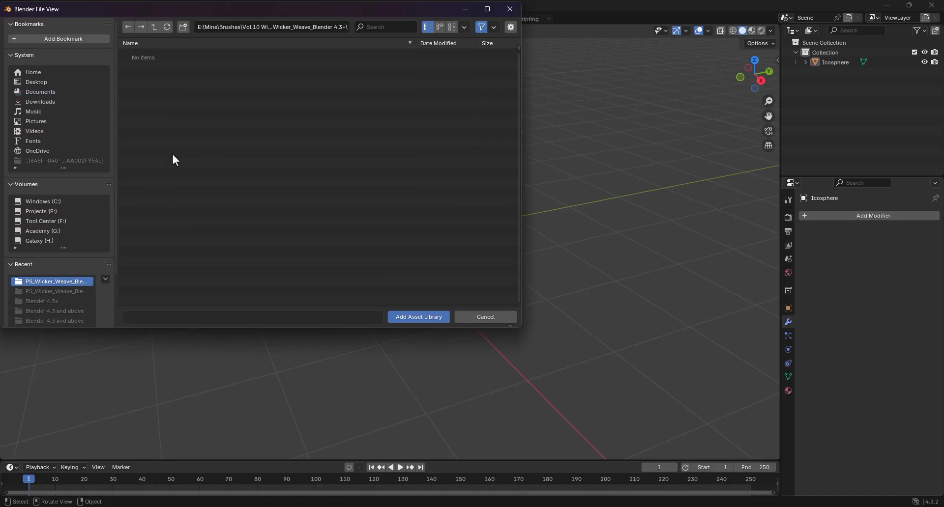
left_click(156, 27)
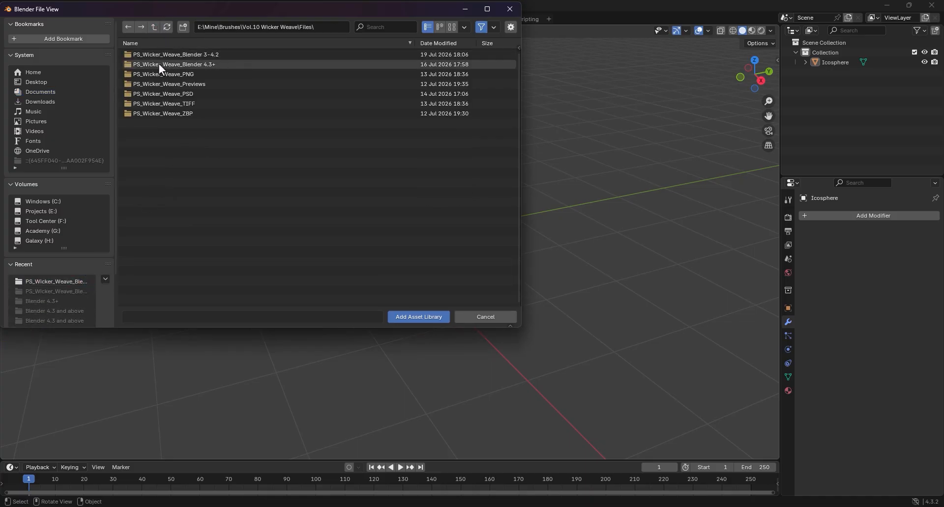
double_click(220, 65)
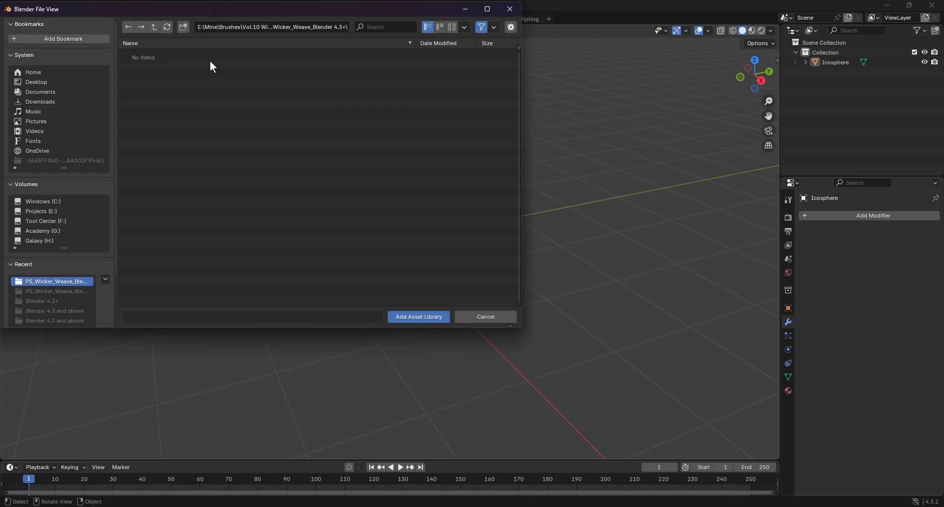
left_click(400, 318)
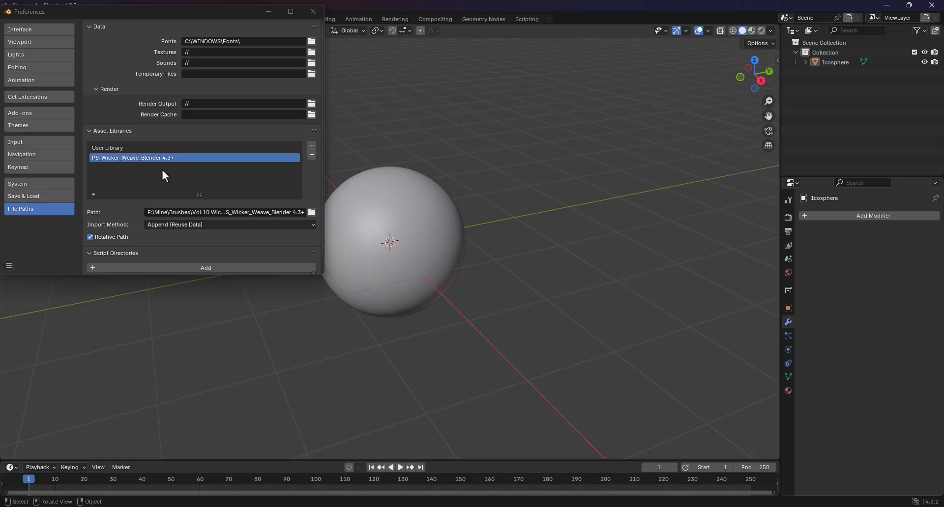
- Save the preferences and close the Preferences window
left_click(8, 266)
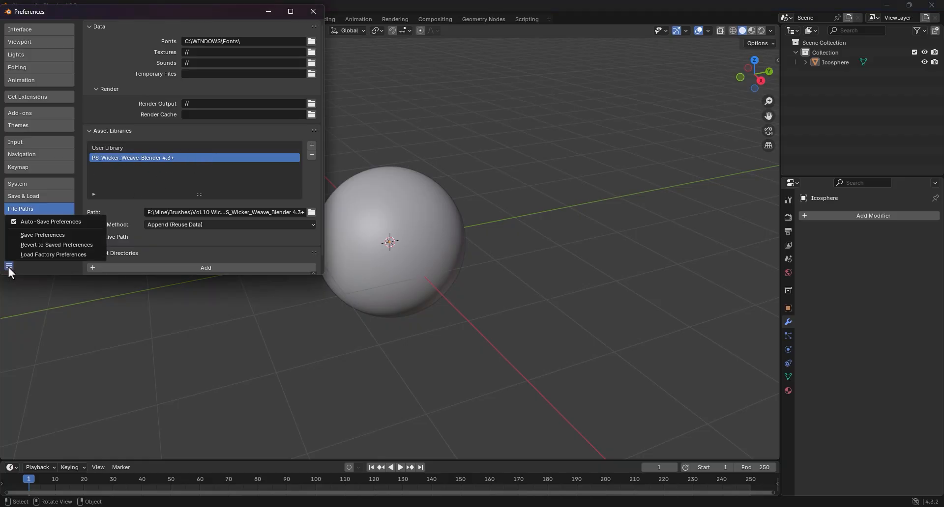
left_click(36, 235)
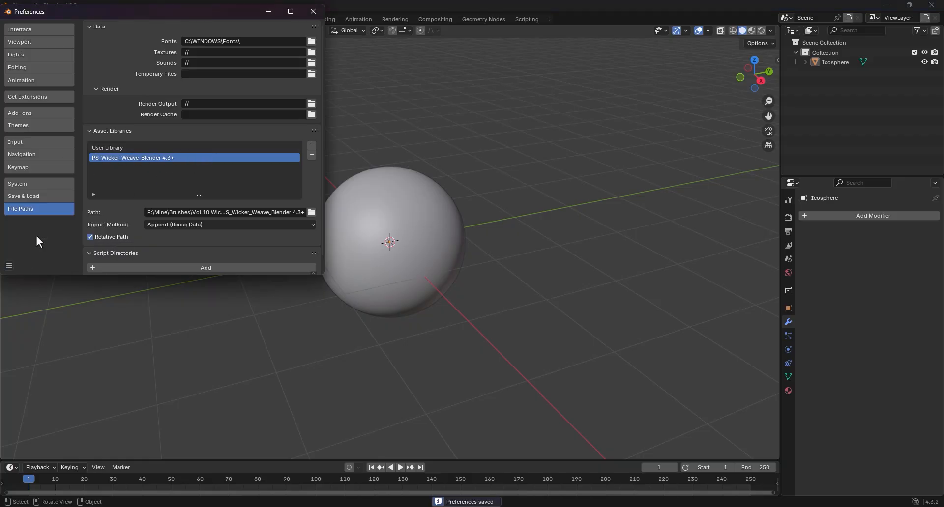
left_click(313, 12)
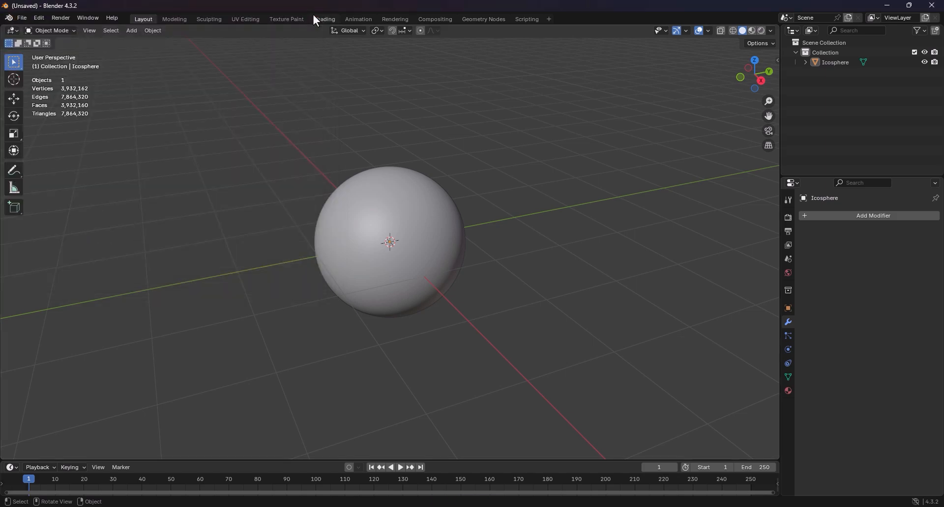
- Switch to the Sculpting workspace and enlarge the brush asset shelf to show two rows
left_click(206, 21)
middle_click_drag(500, 276, 465, 213, "ctrl")
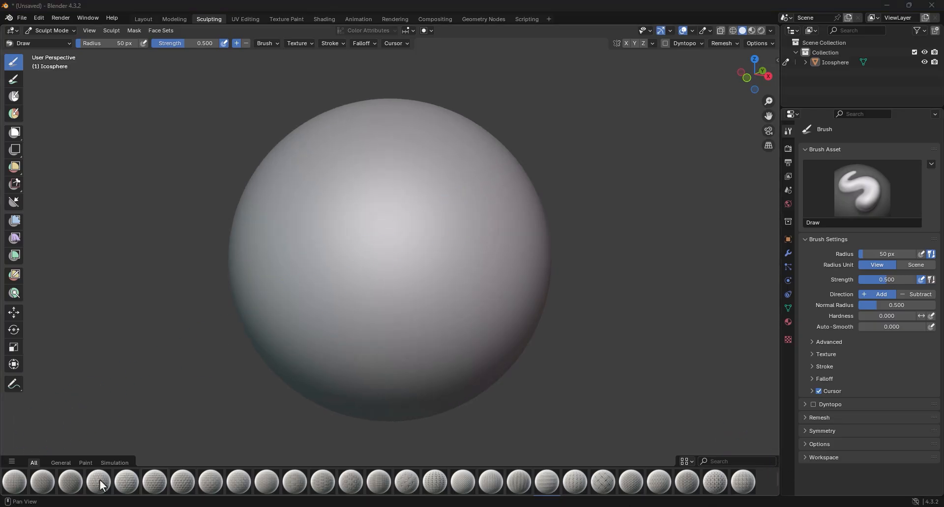
left_click_drag(208, 467, 204, 429)
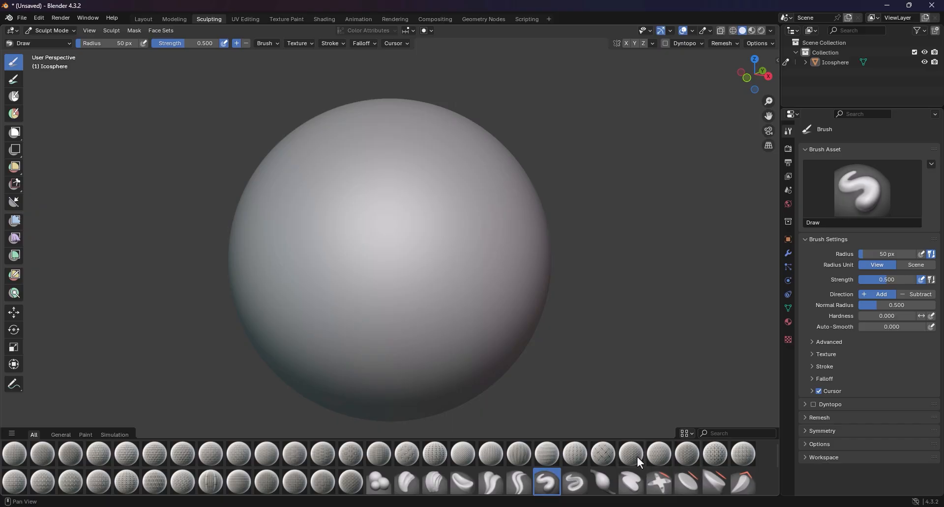
- Enable the PS_Wicker_Weave catalog for the asset shelf and display only its brushes
left_click(11, 434)
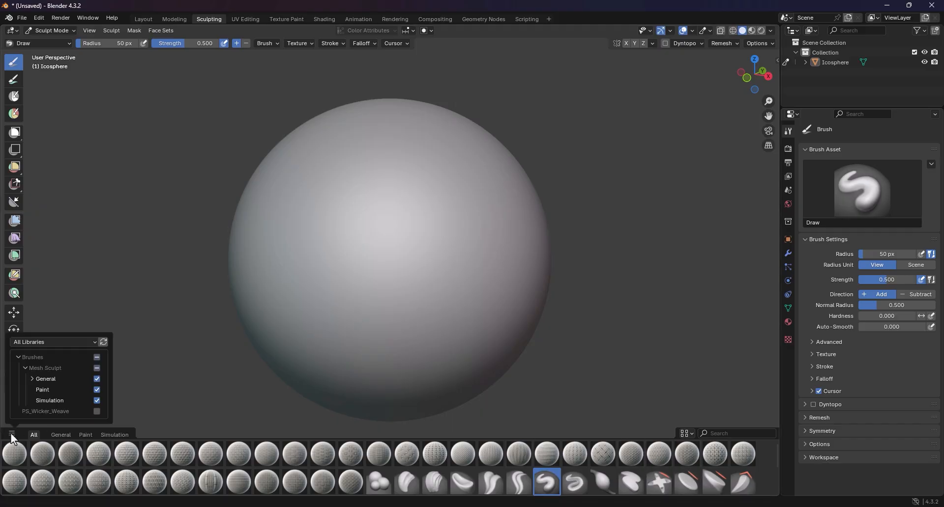
left_click(97, 411)
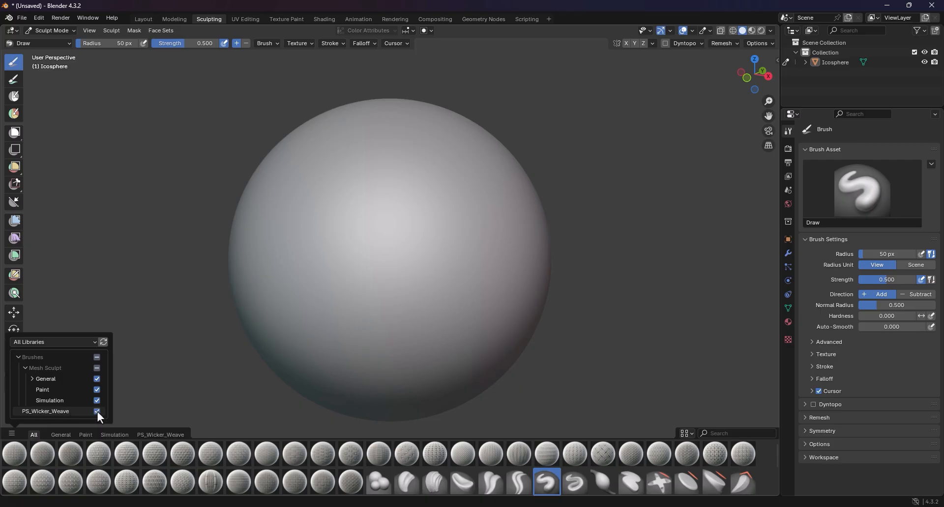
left_click(155, 435)
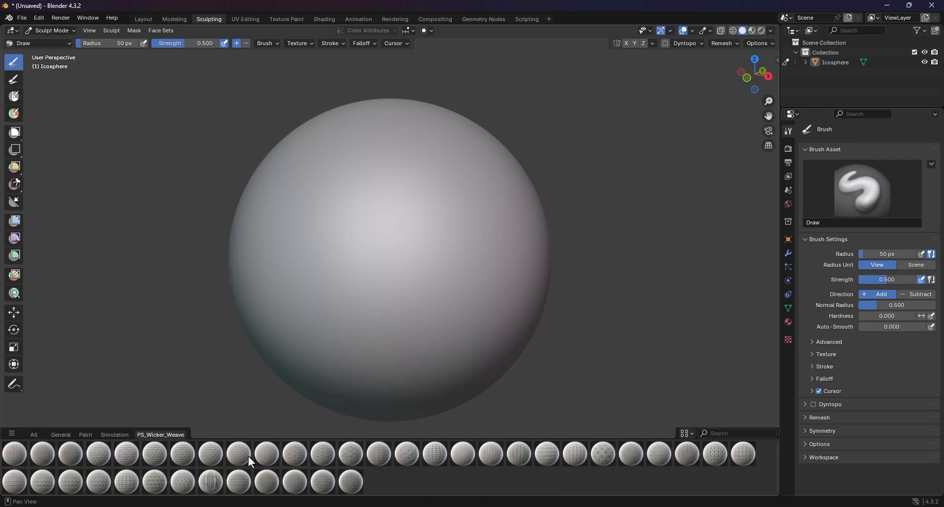
- Try the PS_Wicker_Weave_01 brush on the front of the sphere and undo the stroke
left_click(17, 456)
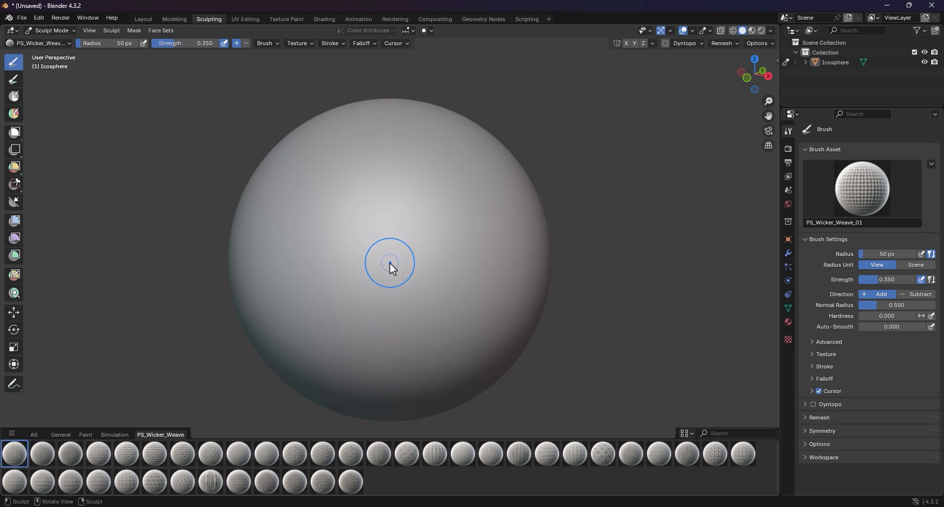
mouse_move(390, 270)
left_mouse_down()
mouse_move(407, 120)
mouse_move(394, 1)
mouse_move(458, 46)
left_mouse_up()
mouse_move(628, 222)
middle_mouse_down()
mouse_move(613, 232)
mouse_move(605, 221)
mouse_move(651, 211)
mouse_move(611, 228)
middle_mouse_up()
key("ctrl+z")
- Choose the PS_Wicker_Weave_12 brush and stamp its weave pattern over the front of the sphere
left_click(317, 457)
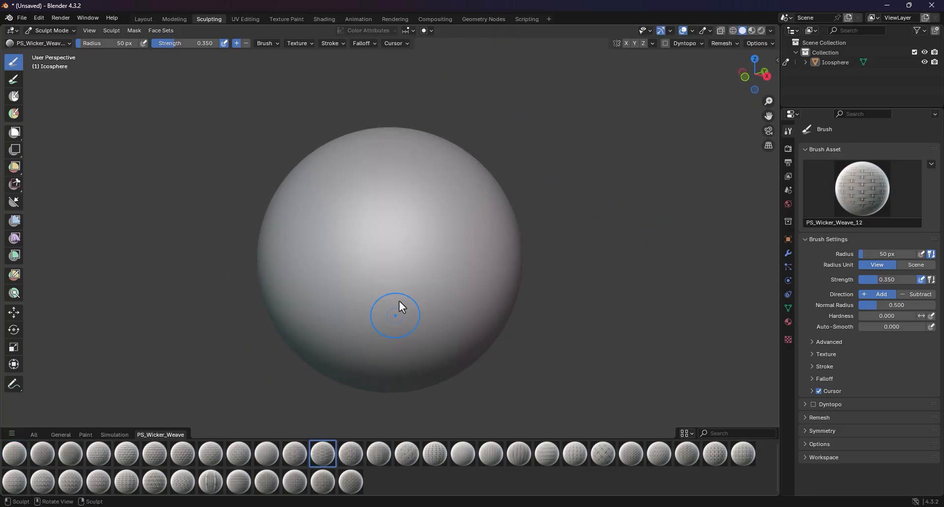
mouse_move(385, 261)
left_mouse_down()
mouse_move(417, 22)
mouse_move(380, 3)
mouse_move(538, 124)
mouse_move(606, 256)
mouse_move(568, 236)
mouse_move(603, 216)
mouse_move(615, 266)
left_mouse_up()
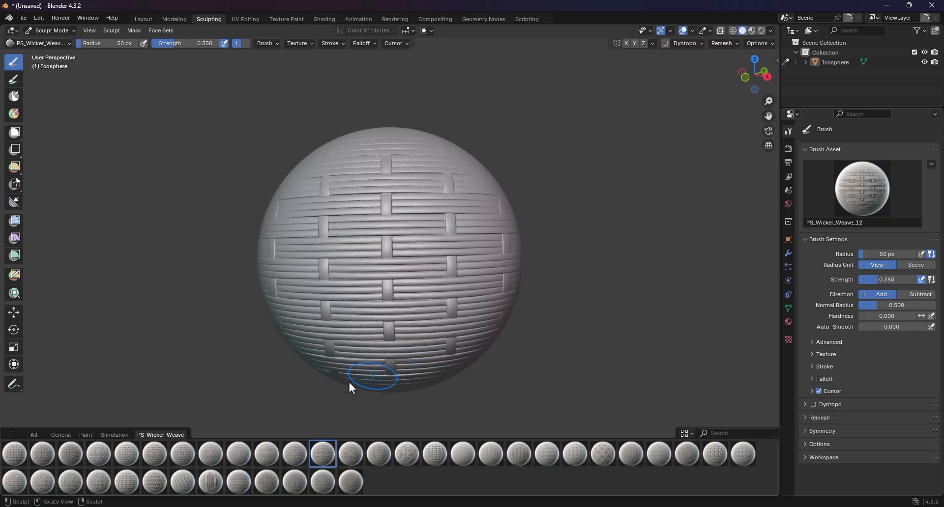
- Switch to File Explorer, open the PS_Wicker_Weave_ZBP folder and sort its brush files by ascending name
left_click(203, 506)
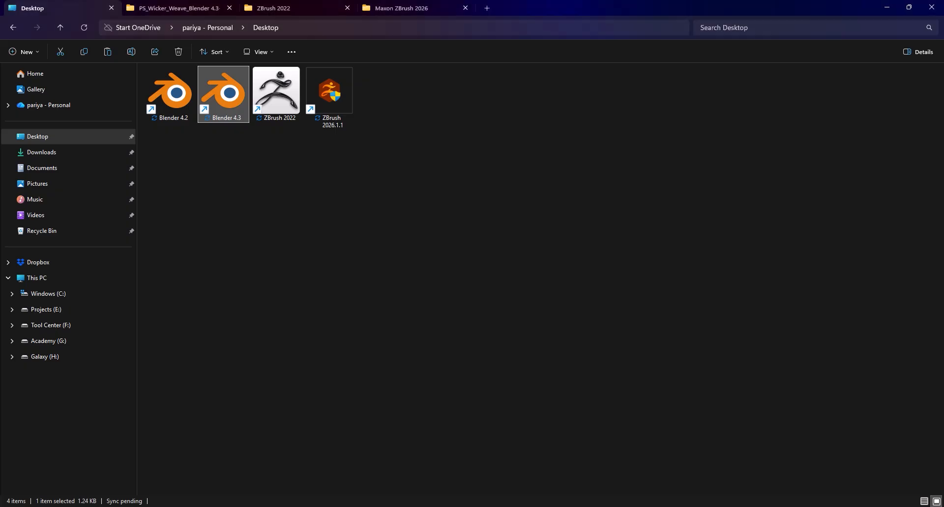
left_click(262, 252)
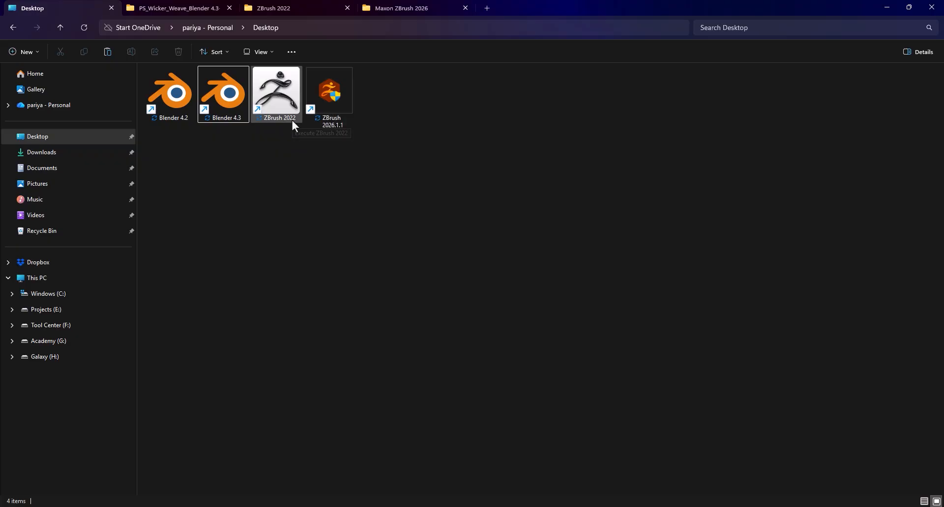
left_click(184, 7)
left_click(60, 27)
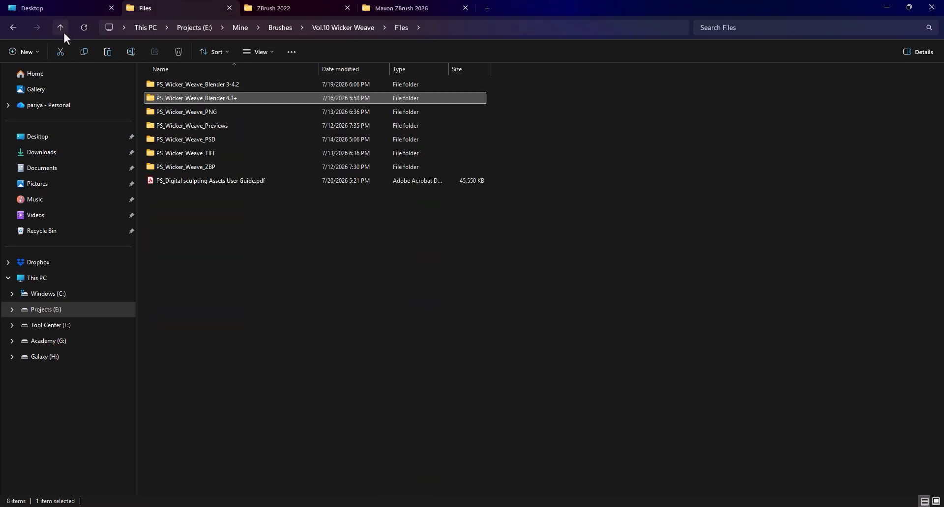
double_click(211, 171)
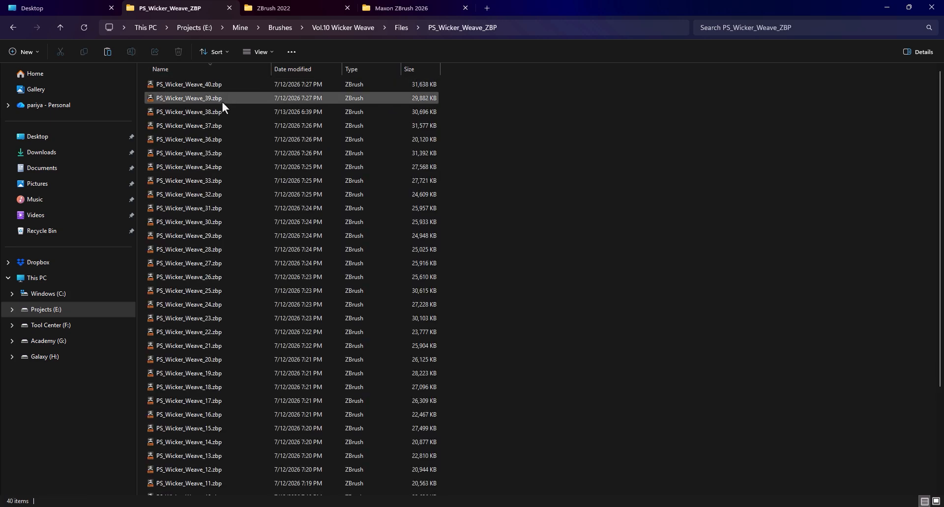
left_click(182, 71)
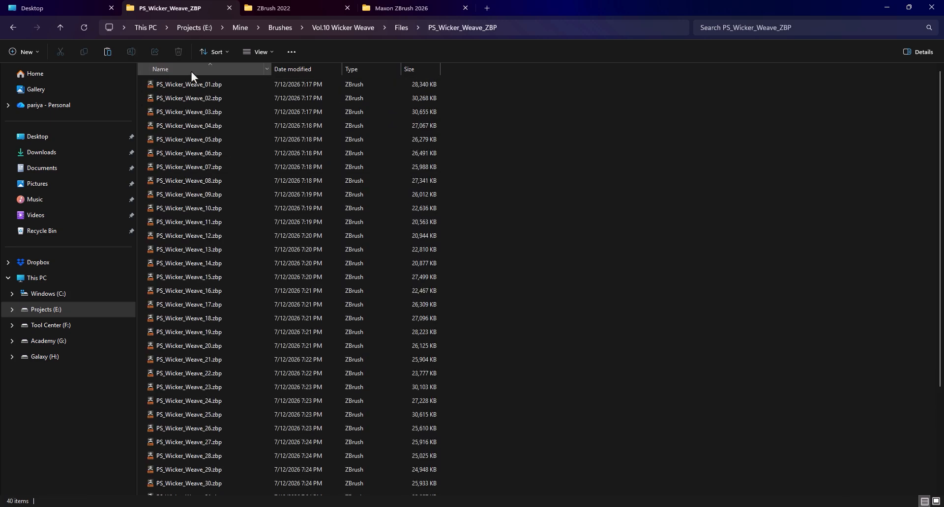
- Go back to the Files folder and copy the PS_Wicker_Weave_ZBP folder
left_click(58, 23)
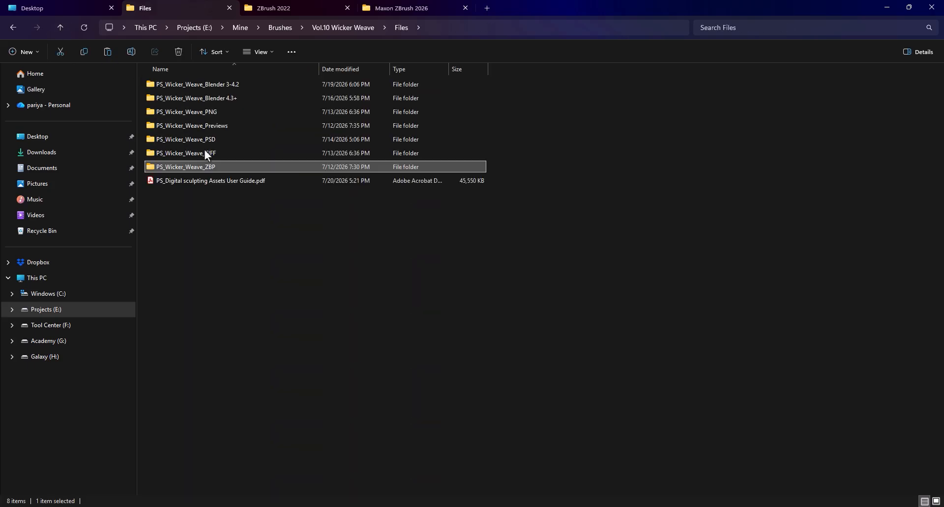
right_click(183, 169)
left_click(230, 185)
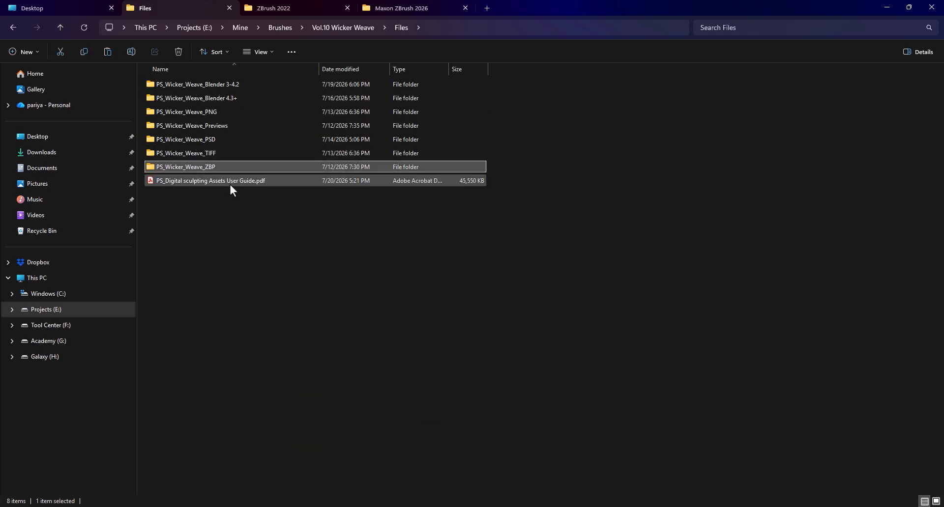
- Go to the ZBrush 2022 installation folder and open its ZBrushes subfolder
left_click(24, 6)
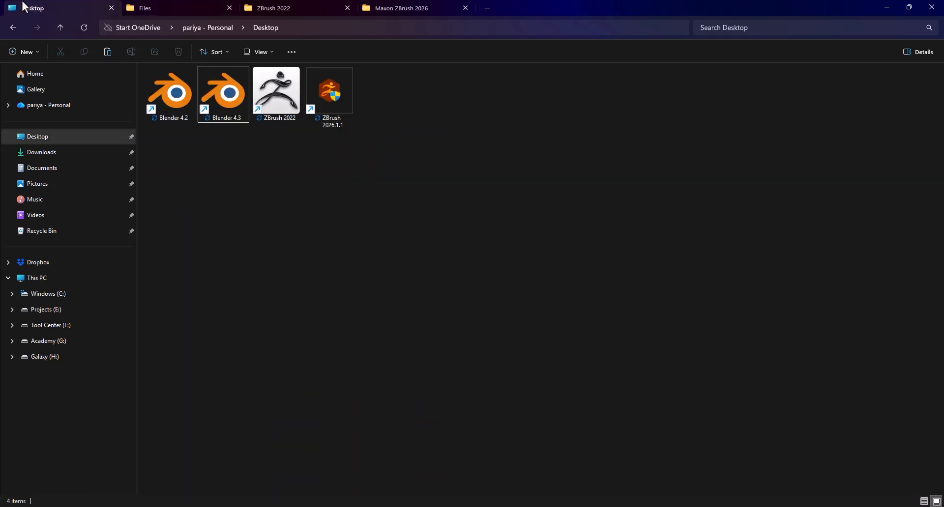
right_click(275, 90)
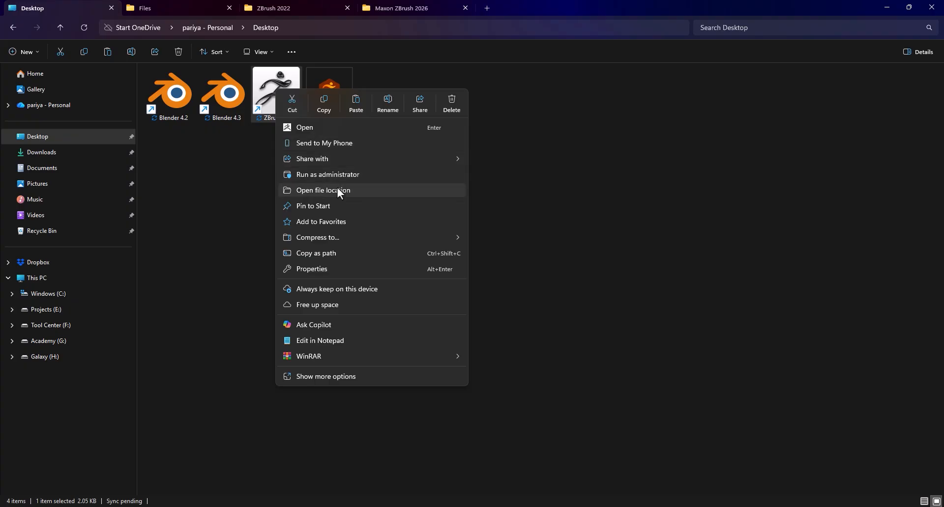
left_click(280, 2)
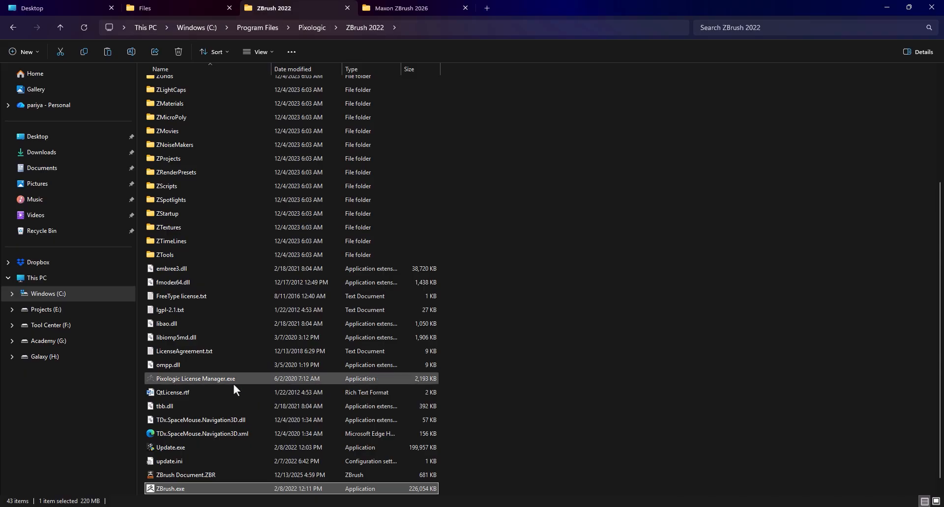
left_click_drag(939, 253, 942, 140)
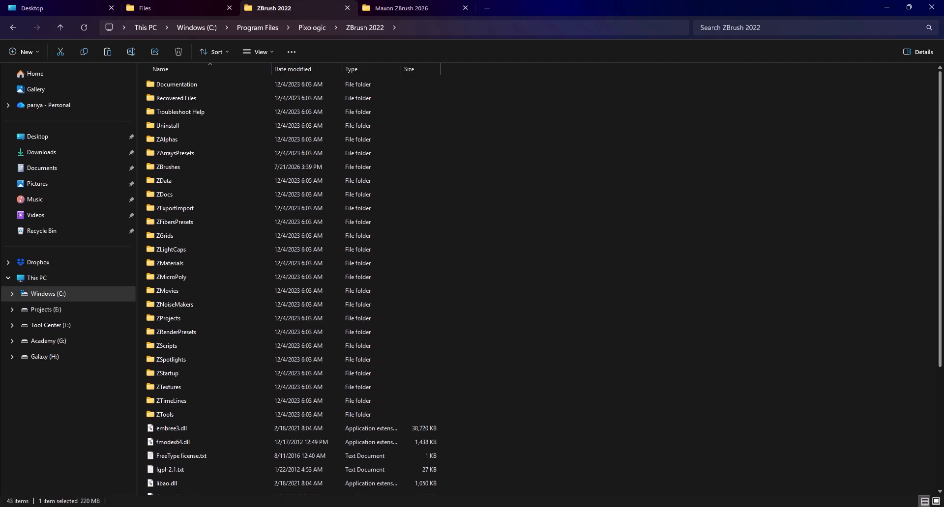
double_click(181, 169)
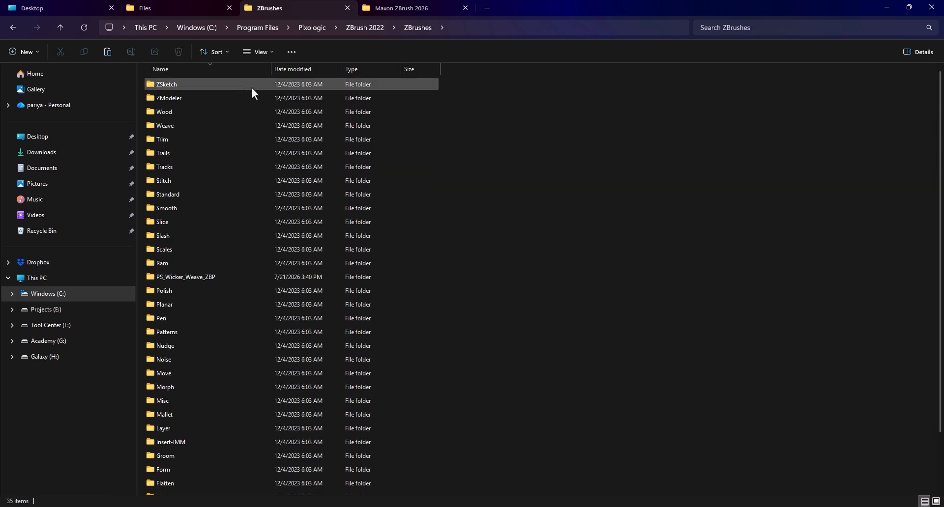
- Paste the copied PS_Wicker_Weave_ZBP folder into ZBrushes, replacing the files already in the destination
right_click(472, 171)
left_click(485, 185)
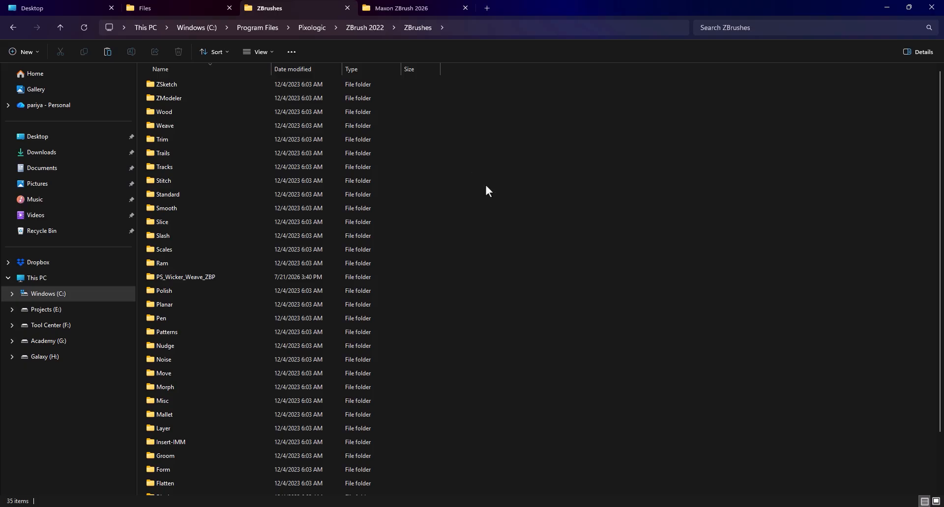
left_click(494, 244)
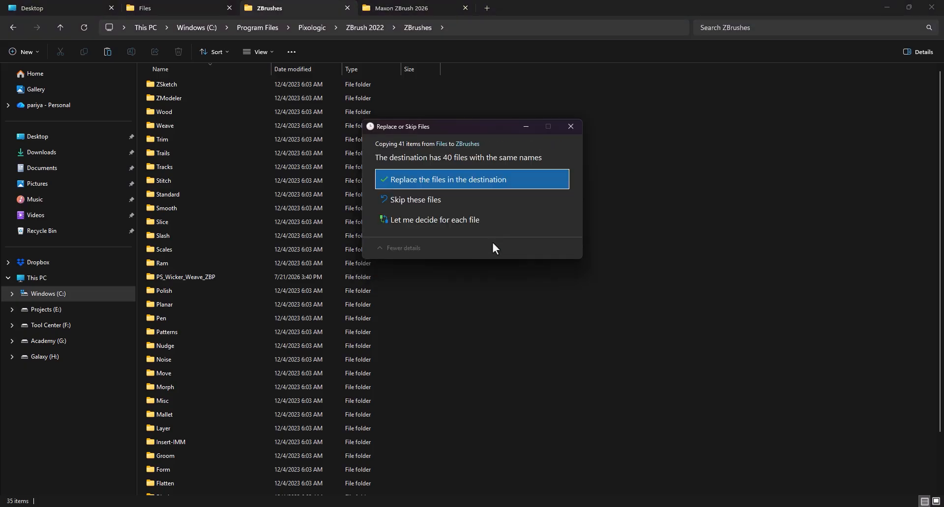
left_click(445, 179)
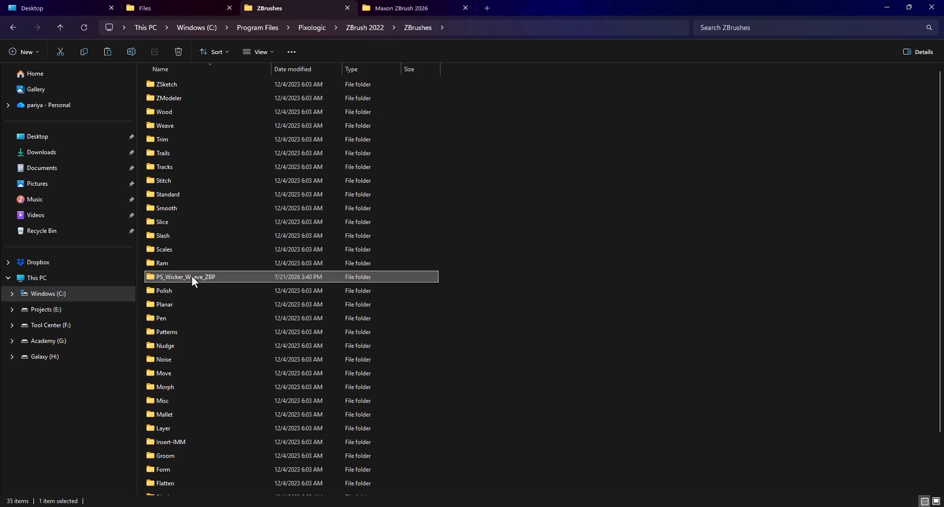
left_click(501, 242)
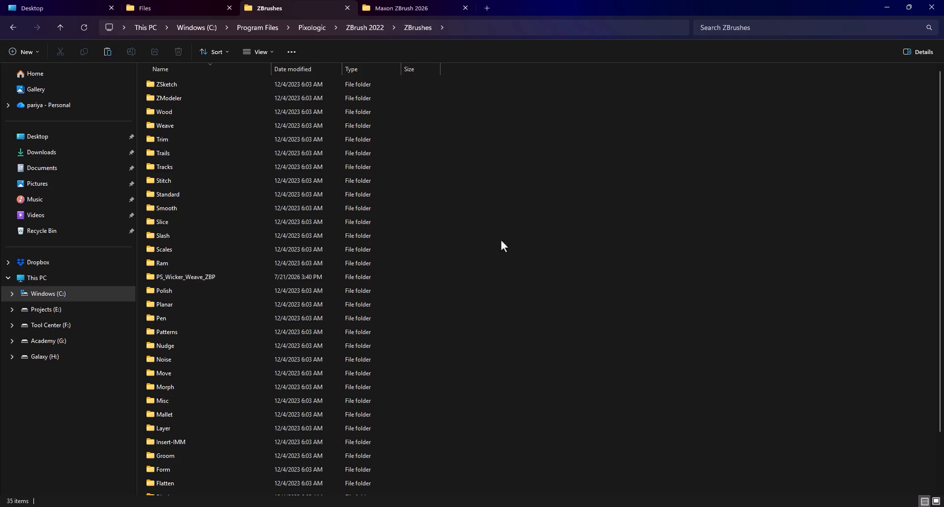
- Launch ZBrush 2022 from the Desktop folder and draw a Sphere3D large on the canvas in Edit mode
left_click(54, 5)
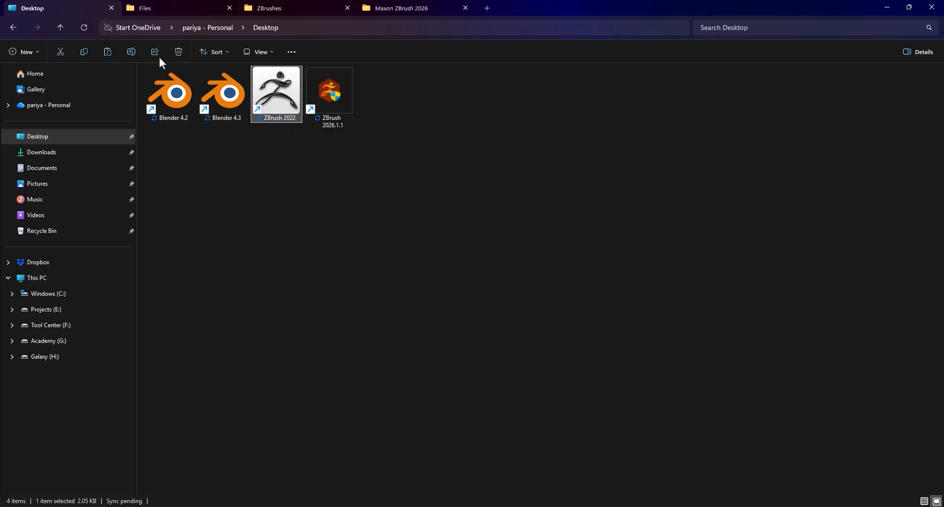
double_click(281, 92)
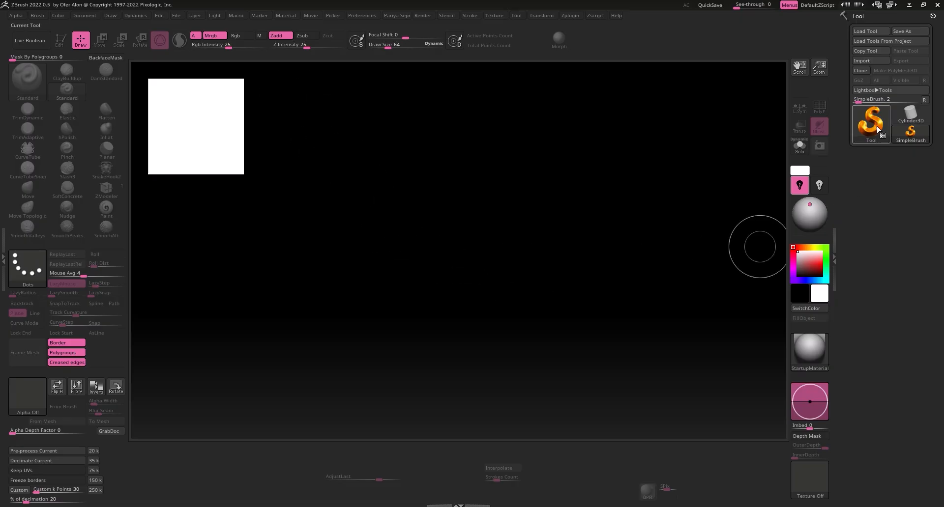
left_click(879, 129)
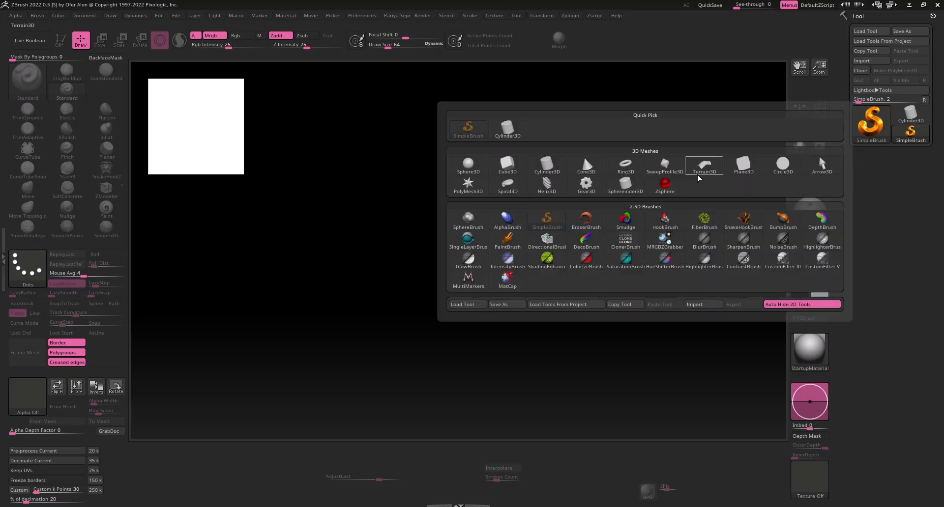
left_click(464, 167)
left_click_drag(452, 255, 448, 25)
key("t")
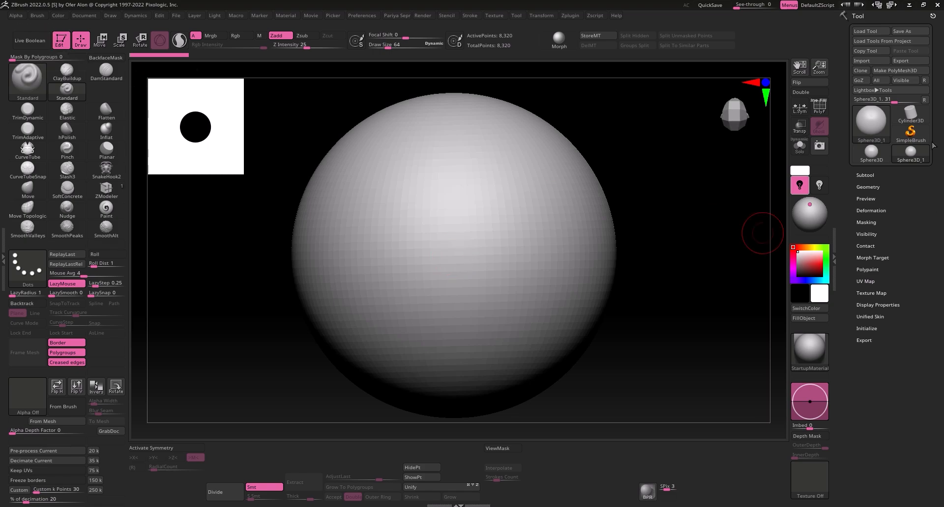
- Convert the sphere to a PolyMesh3D and divide it five times, up to subdivision level 6
left_click(894, 70)
left_click(224, 492)
left_click(224, 492)
left_click(225, 492)
left_click(225, 492)
left_click(225, 492)
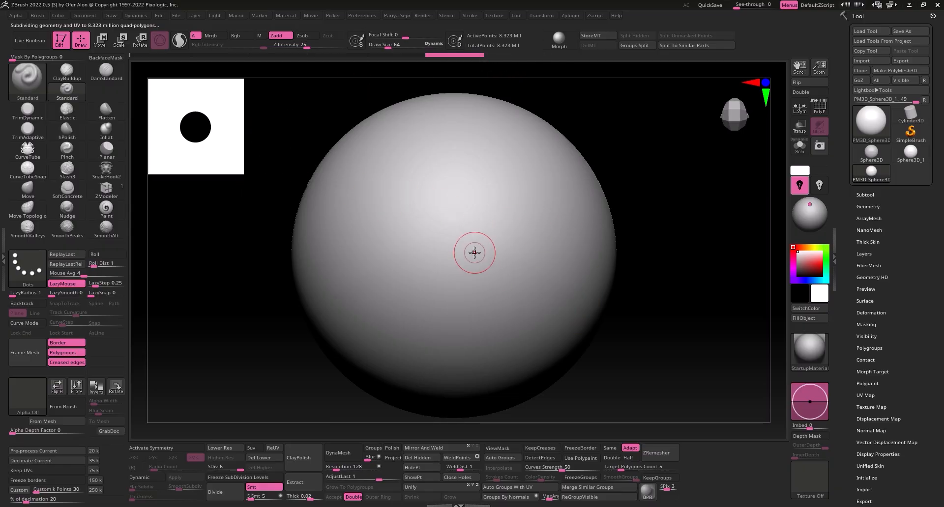
- Load PS_Wicker_Weave_03 from LightBox's PS_Wicker_Weave_ZBP brush folder and stamp its weave over the sphere, varying the stroke's strength with AdjustLast
key("comma")
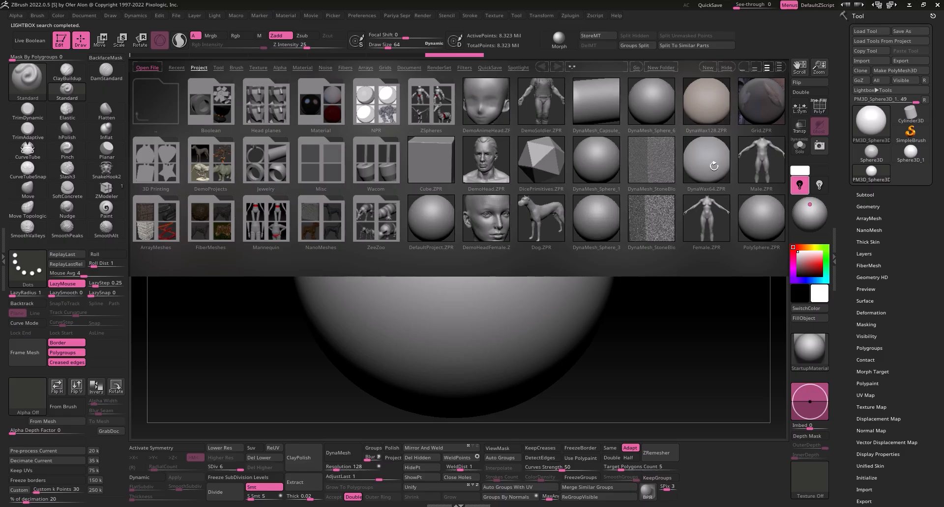
left_click(236, 67)
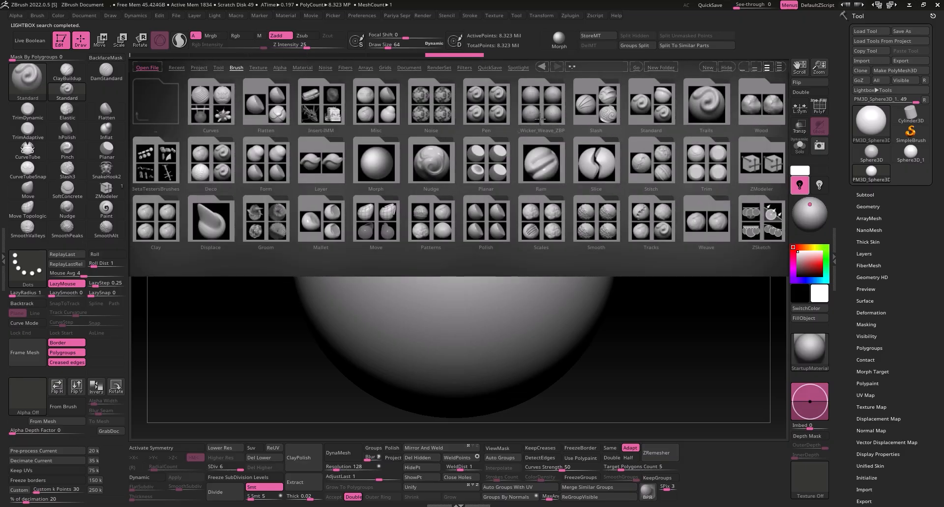
left_click(540, 118)
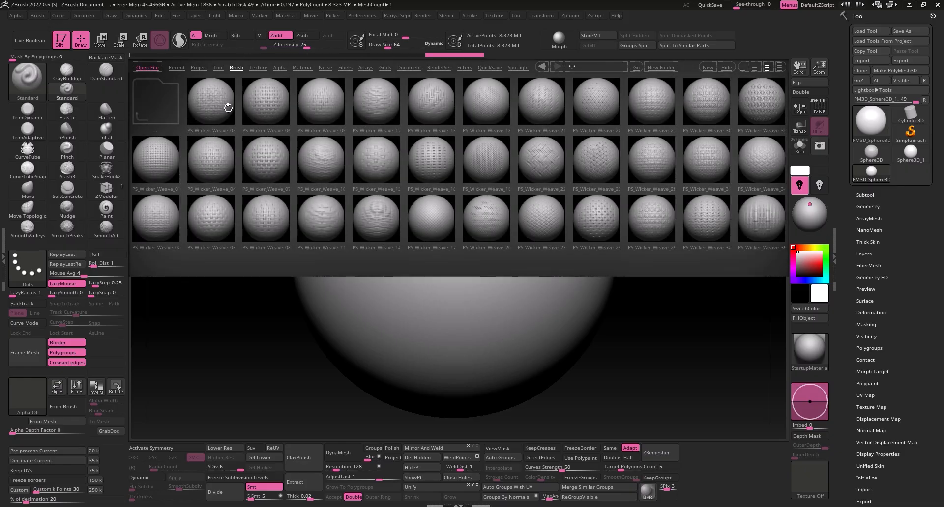
double_click(208, 100)
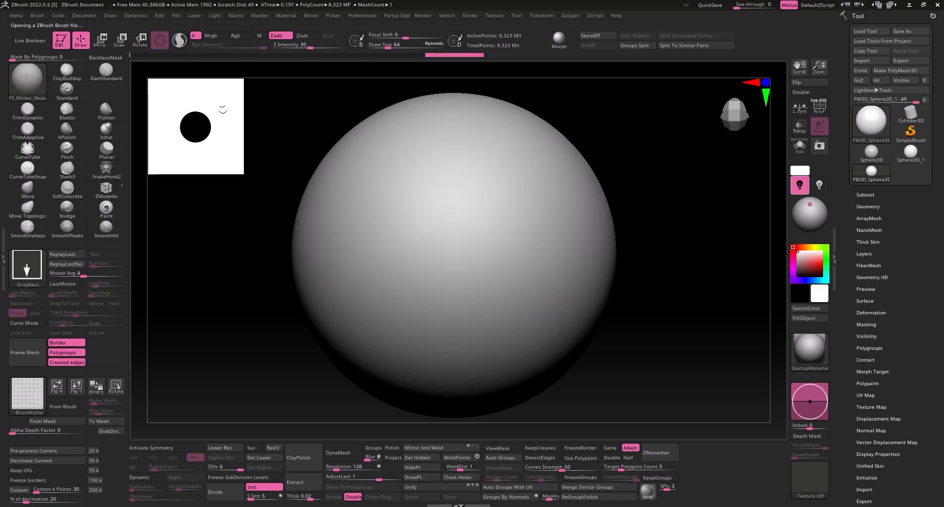
mouse_move(453, 250)
left_mouse_down()
mouse_move(457, 188)
mouse_move(492, 148)
mouse_move(511, 145)
mouse_move(445, 0)
left_mouse_up()
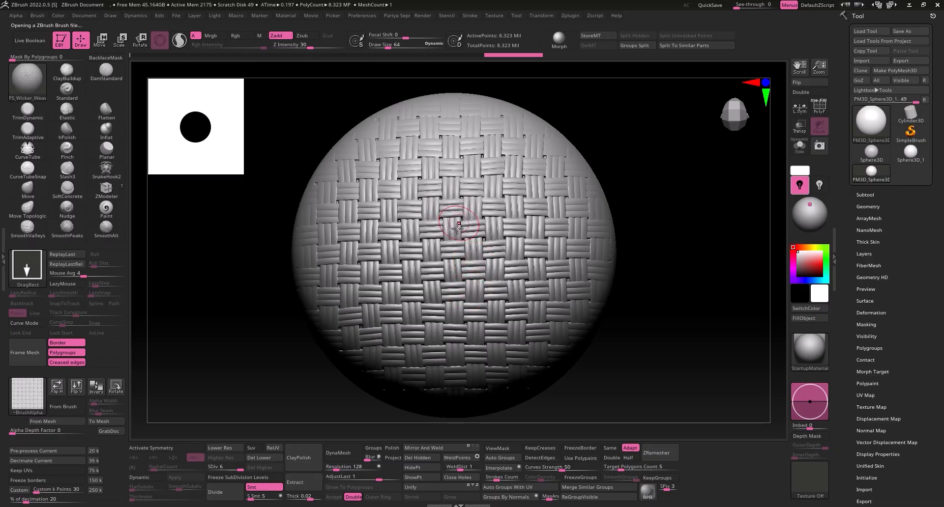
left_click_drag(377, 481, 379, 479)
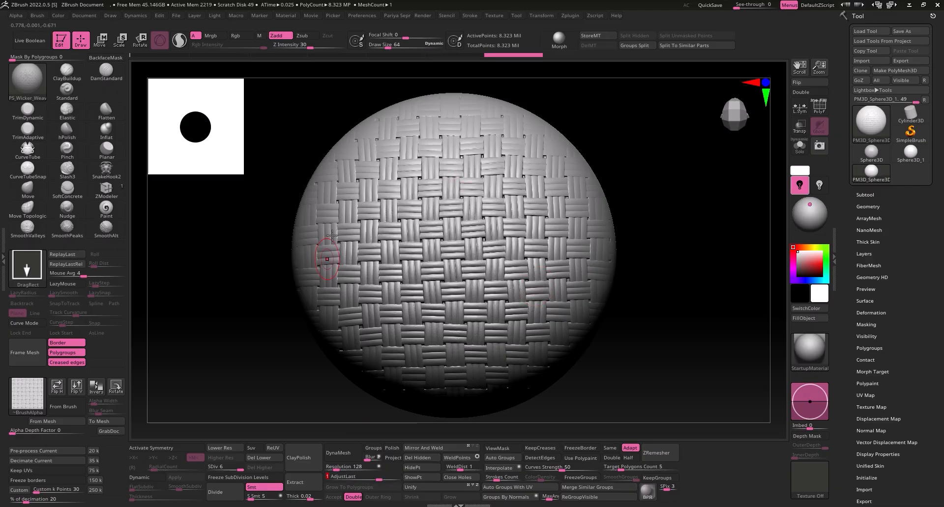
- Switch to File Explorer, open the Maxon ZBrush 2026 folder's Lightbox\Brushes subfolder and locate PS_Wicker_Weave_ZBP there
left_click(203, 499)
left_click(248, 214)
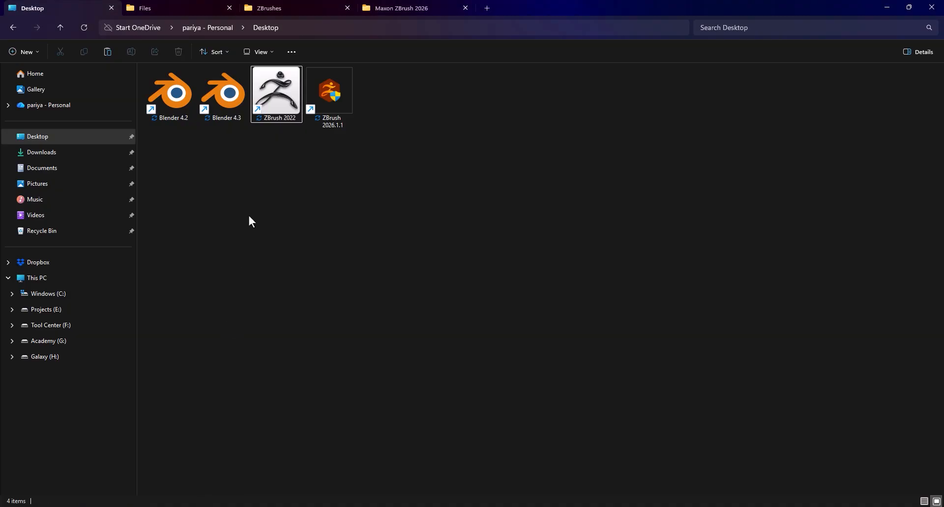
right_click(333, 86)
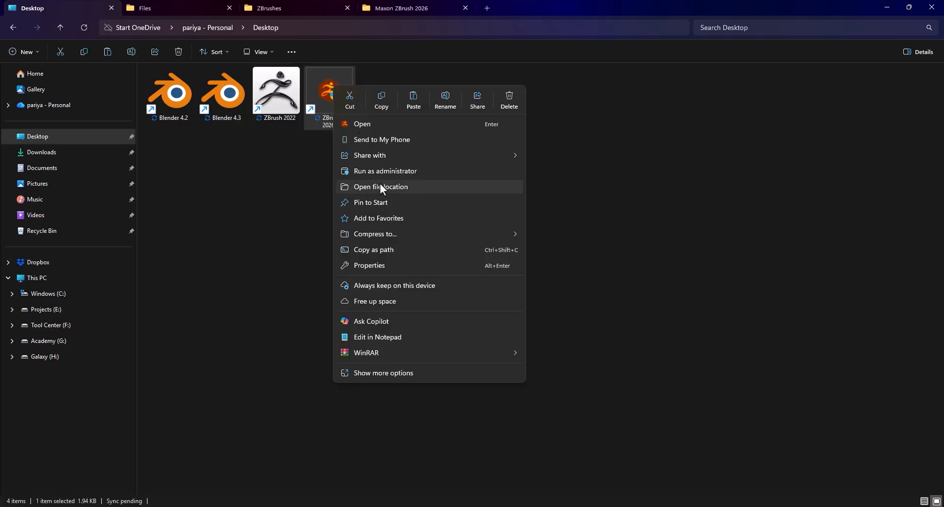
left_click(401, 2)
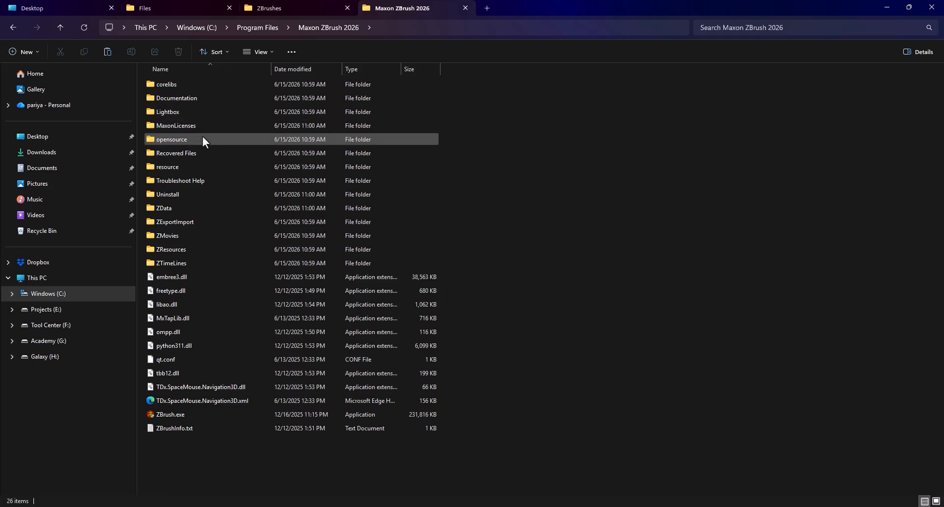
left_click(180, 113)
double_click(179, 113)
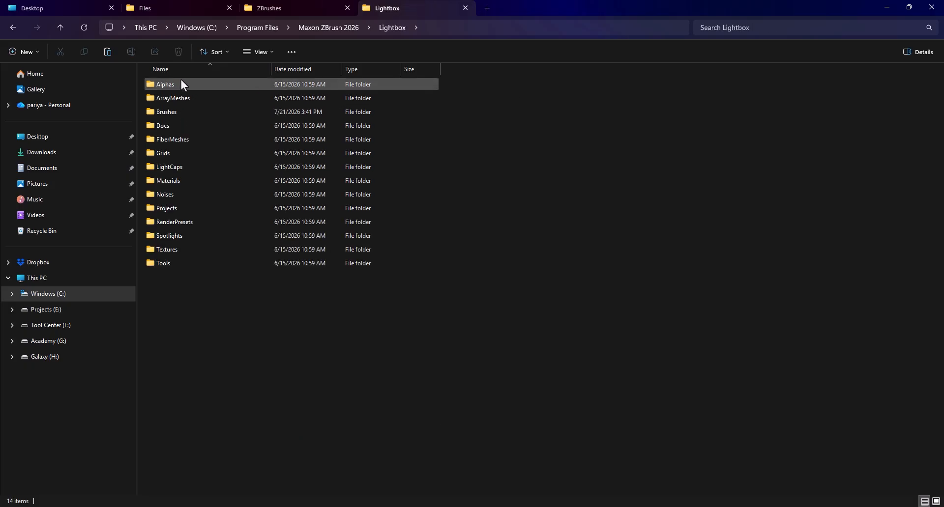
double_click(176, 111)
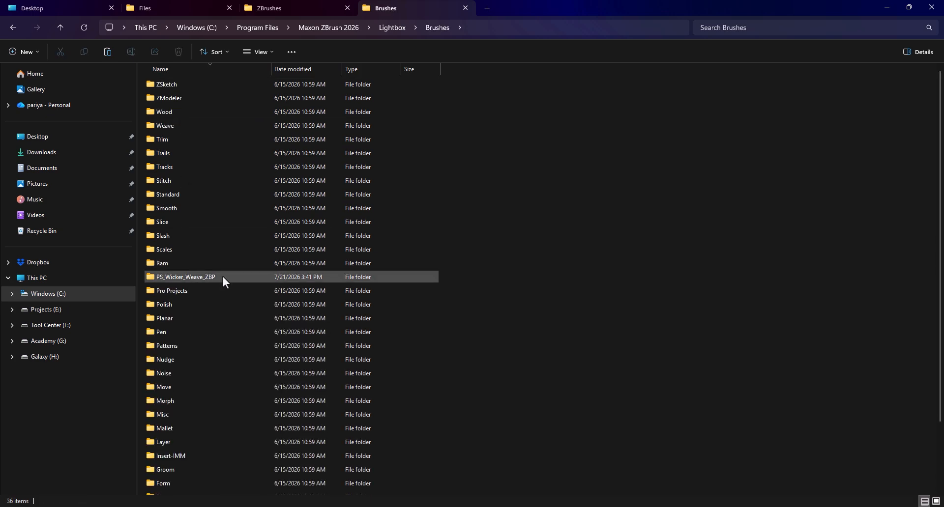
mouse_move(222, 276)
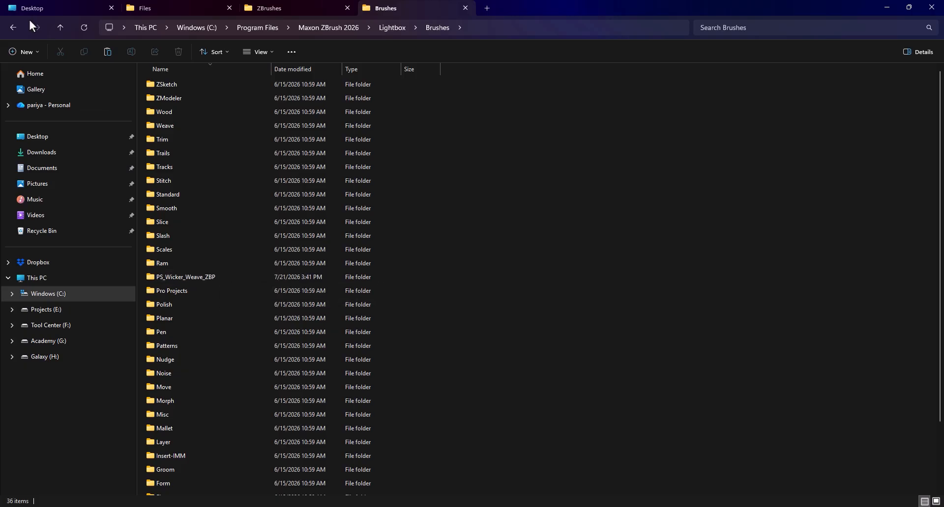
- Launch ZBrush 2026.1.1 from the Desktop folder and draw a Sphere3D in the middle of the canvas in Edit mode
left_click(44, 7)
double_click(335, 93)
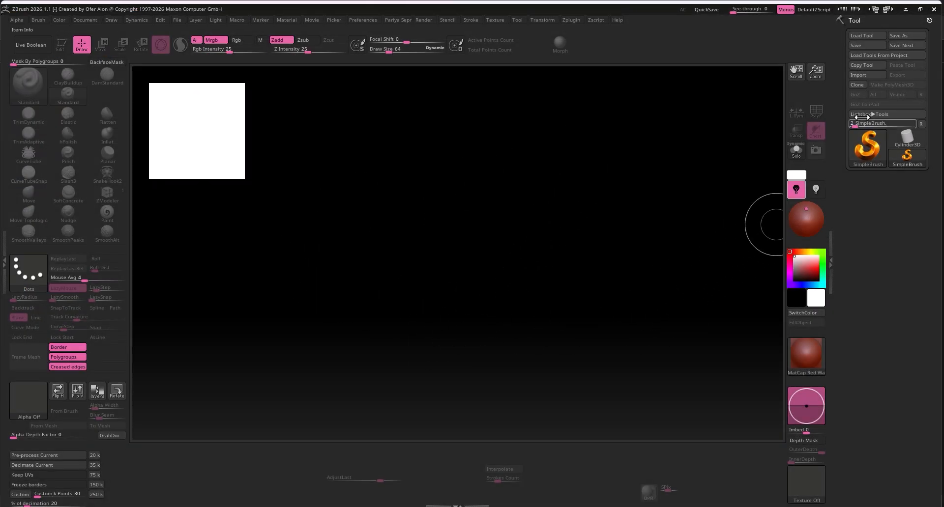
left_click(867, 147)
left_click(465, 188)
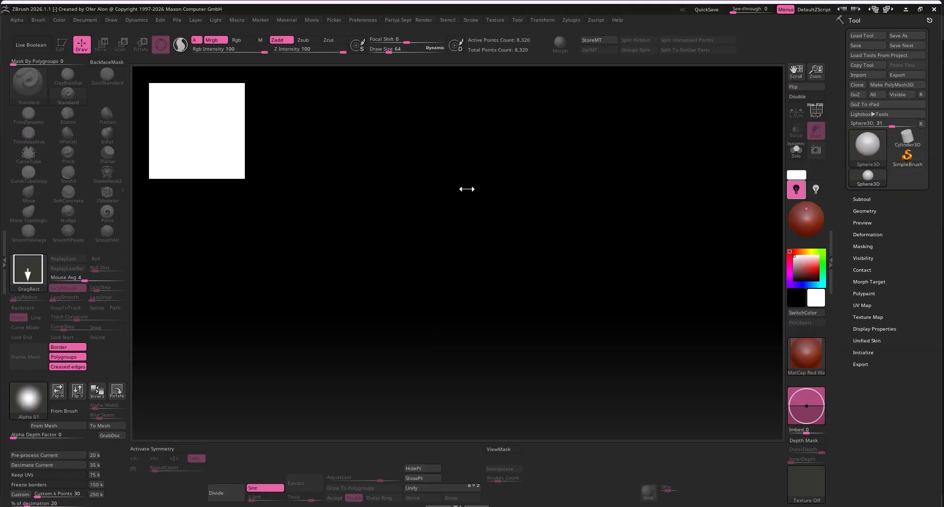
left_click_drag(432, 268, 431, 59)
key("t")
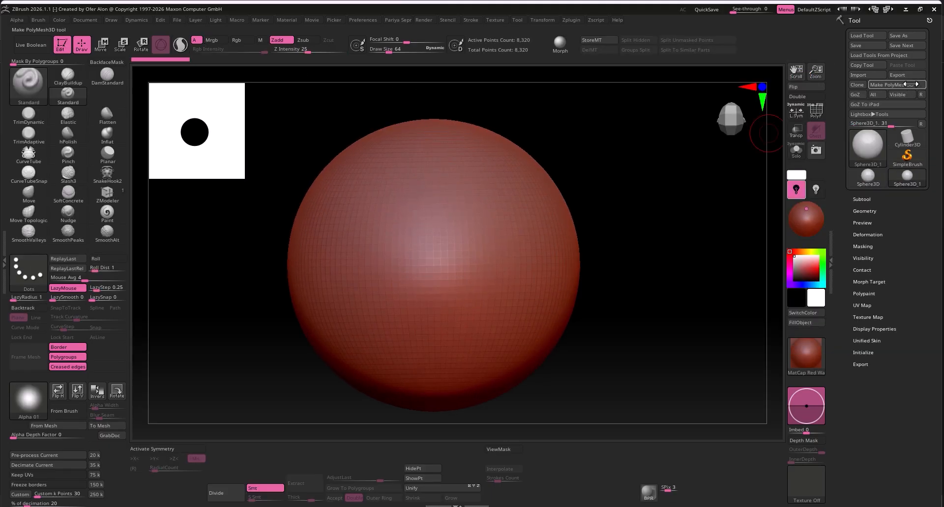
- Make the new sphere a PolyMesh3D and subdivide it five times to reach subdivision level 6
left_click(891, 85)
left_click(226, 494)
left_click(226, 493)
left_click(226, 494)
left_click(227, 494)
left_click(226, 493)
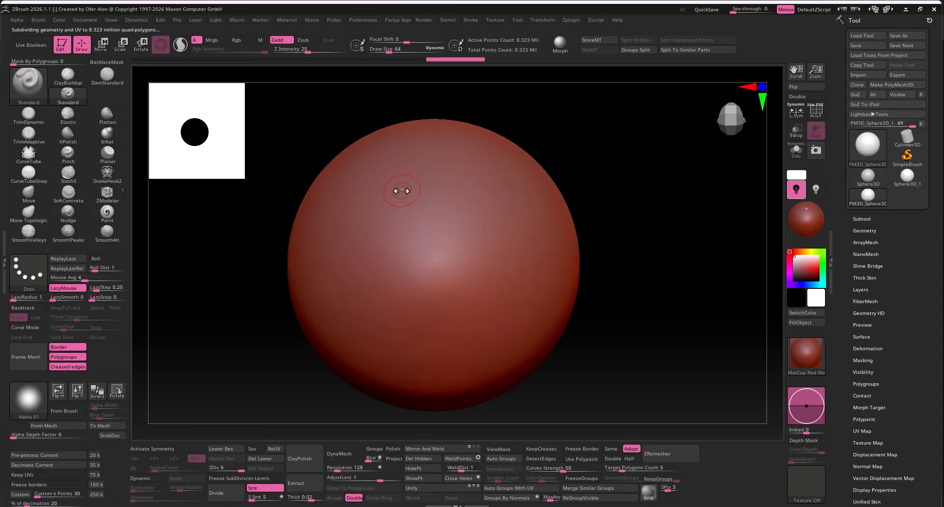
- Load PS_Wicker_Weave_03 and PS_Wicker_Weave_18 from LightBox's PS_Wicker_Weave_ZBP folder, and stamp the latter over the sphere, varying its strength with AdjustLast
key("comma")
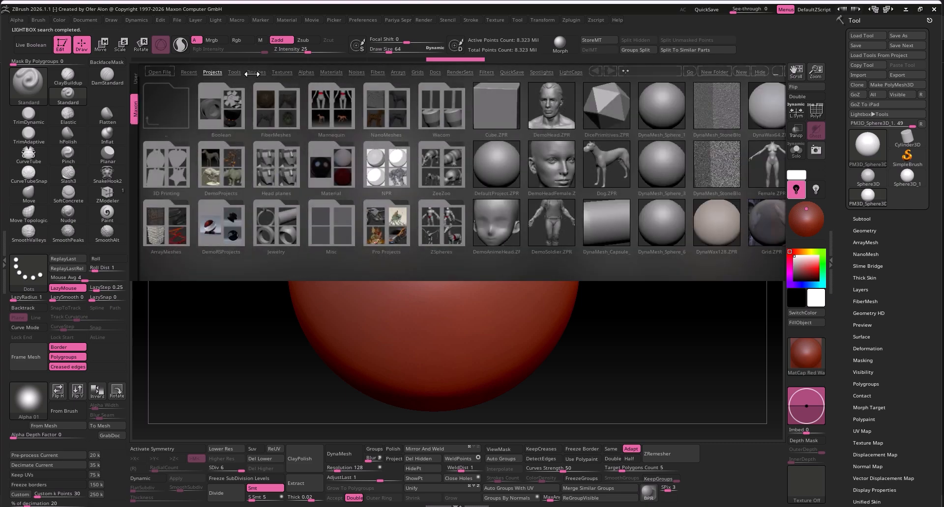
left_click(253, 72)
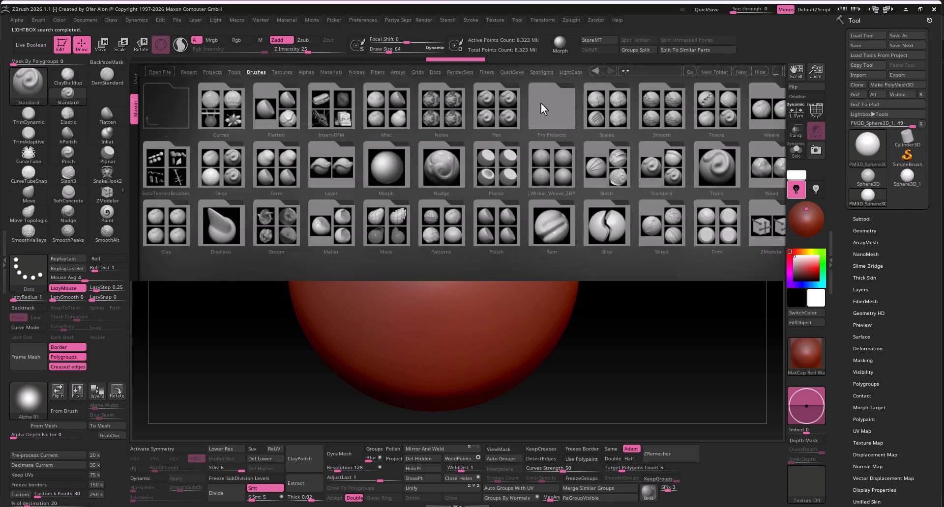
left_click(550, 169)
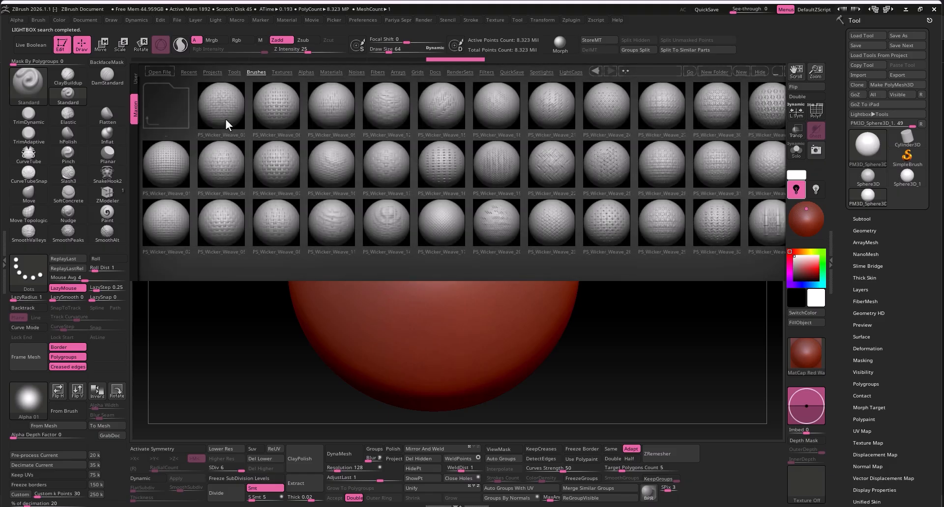
double_click(227, 125)
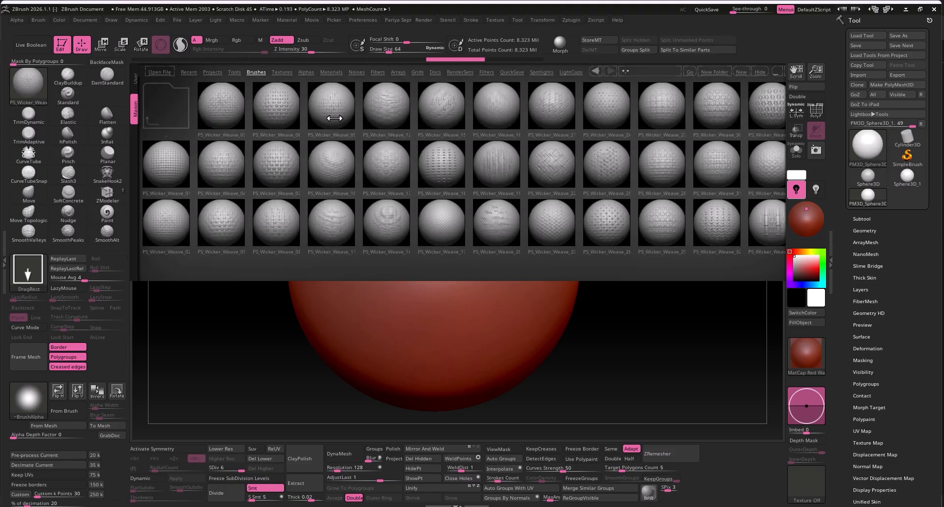
double_click(484, 102)
mouse_move(431, 266)
left_mouse_down()
mouse_move(418, 128)
mouse_move(438, 48)
mouse_move(427, 1)
left_mouse_up()
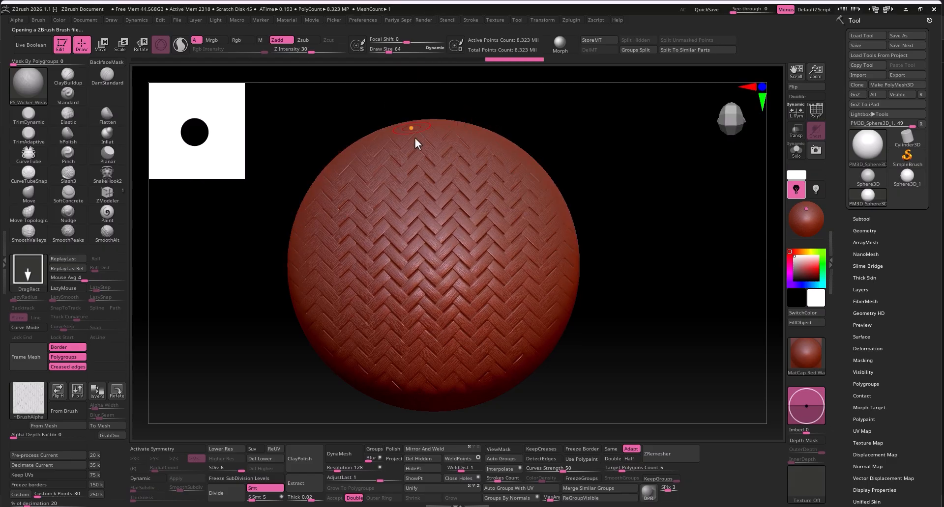
left_click_drag(380, 479, 380, 478)
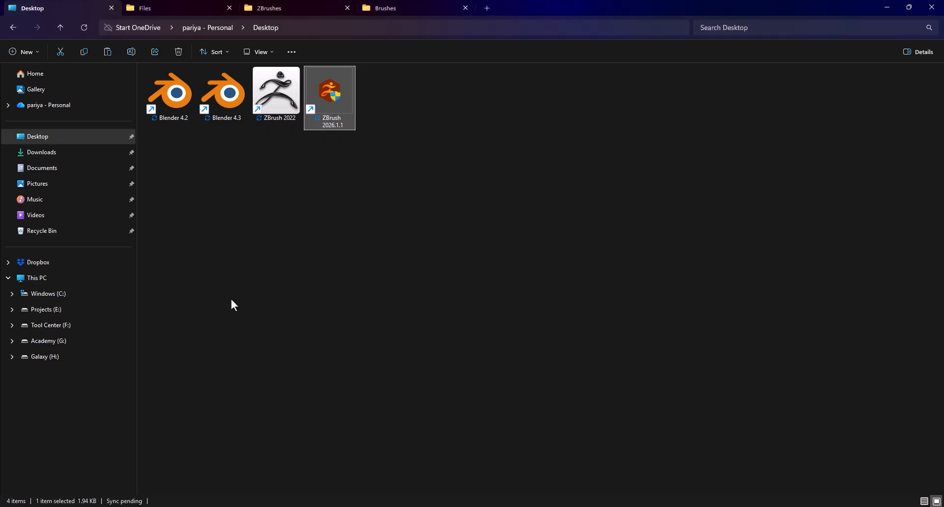
- Return to the Files folder in File Explorer and look through the PS_Wicker_Weave_PNG, PSD and TIFF texture folders
left_click(166, 5)
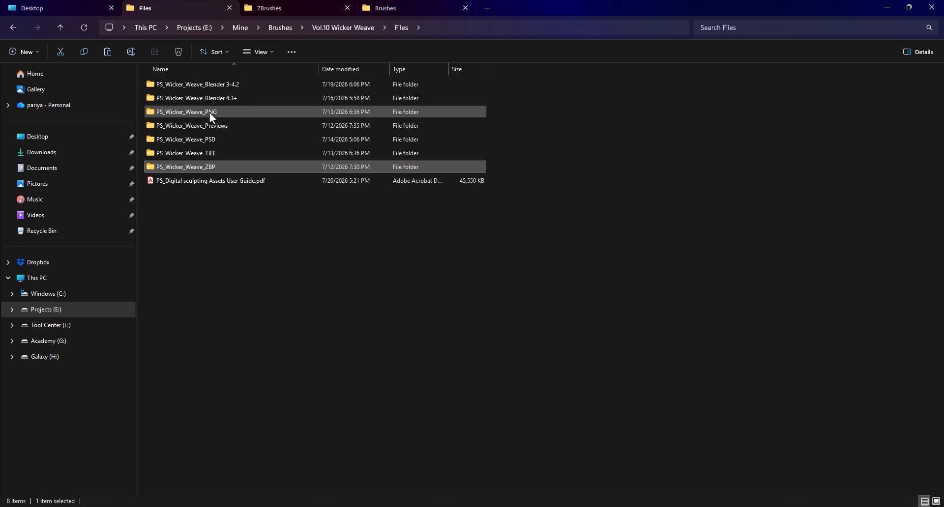
mouse_move(211, 114)
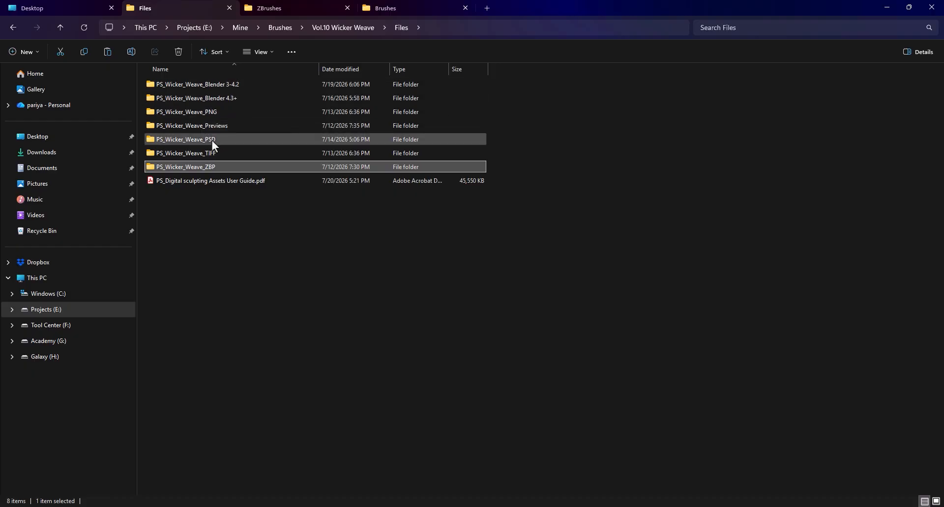
double_click(212, 111)
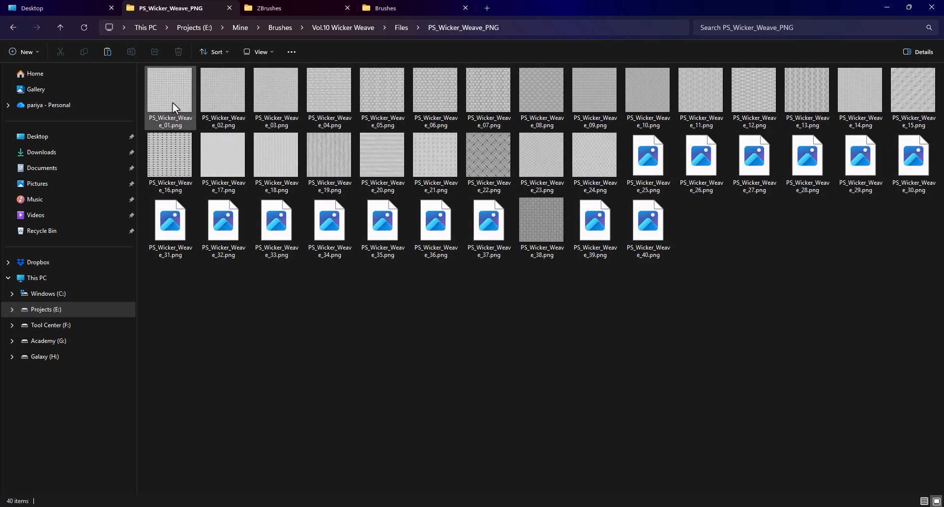
left_click(60, 27)
double_click(206, 137)
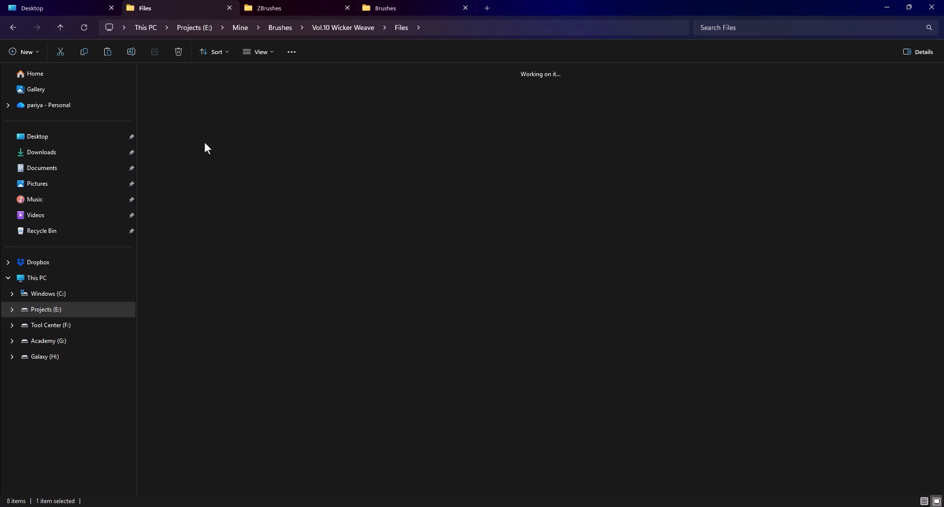
left_click(60, 27)
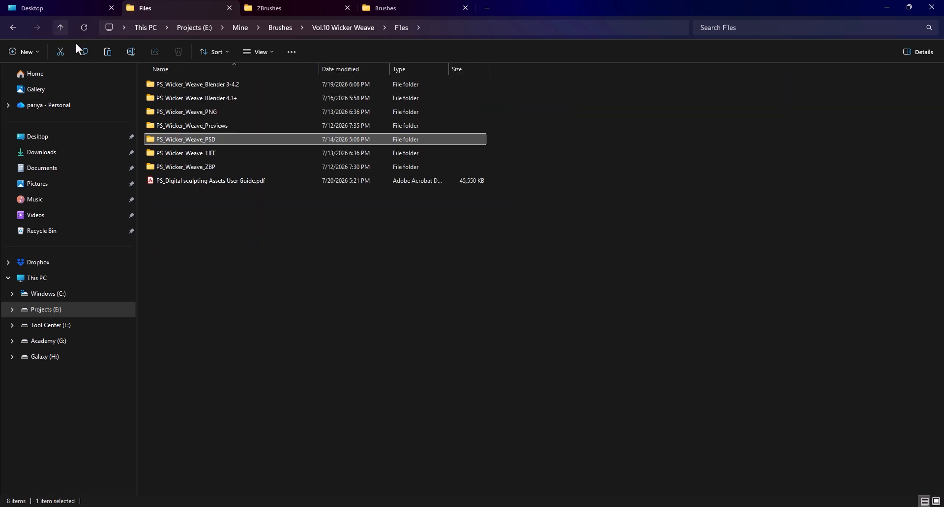
double_click(188, 153)
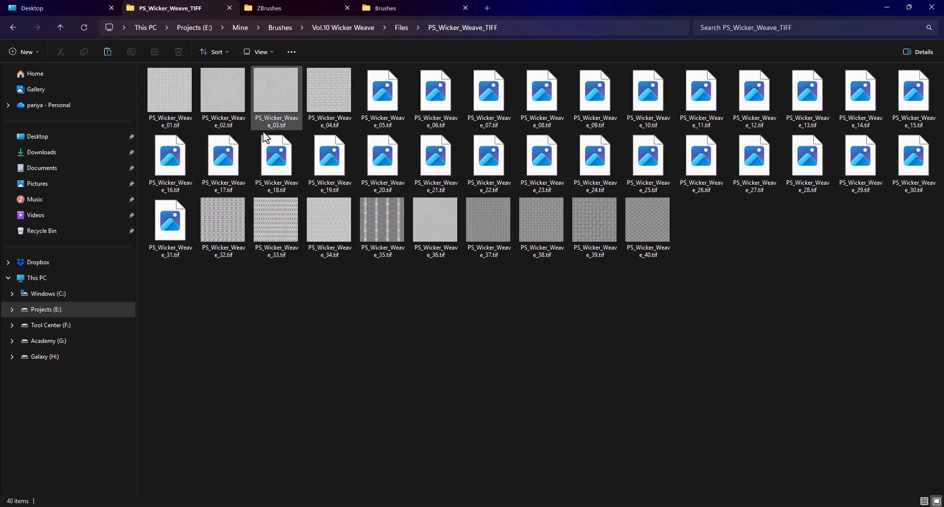
left_click(60, 28)
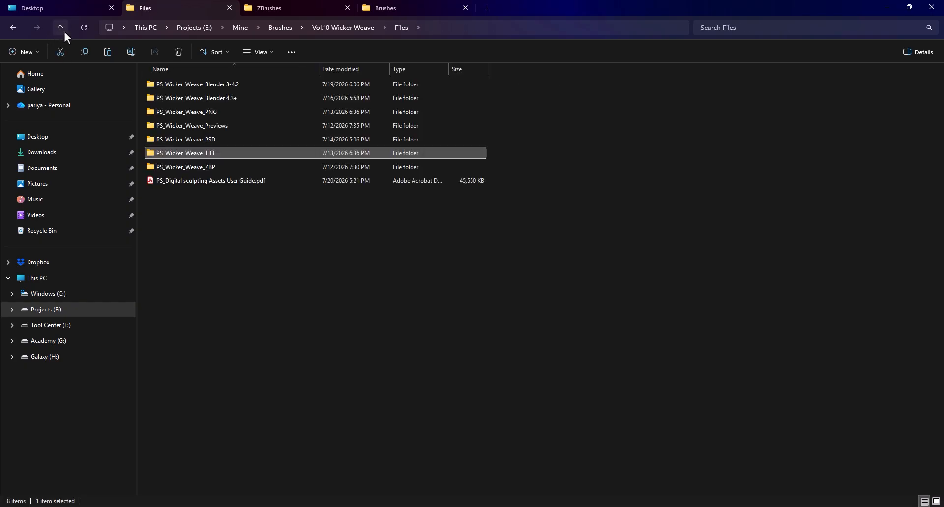
- Examine the sphere images in the PS_Wicker_Weave_Previews folder, go back to Files and locate the user guide PDF
double_click(158, 125)
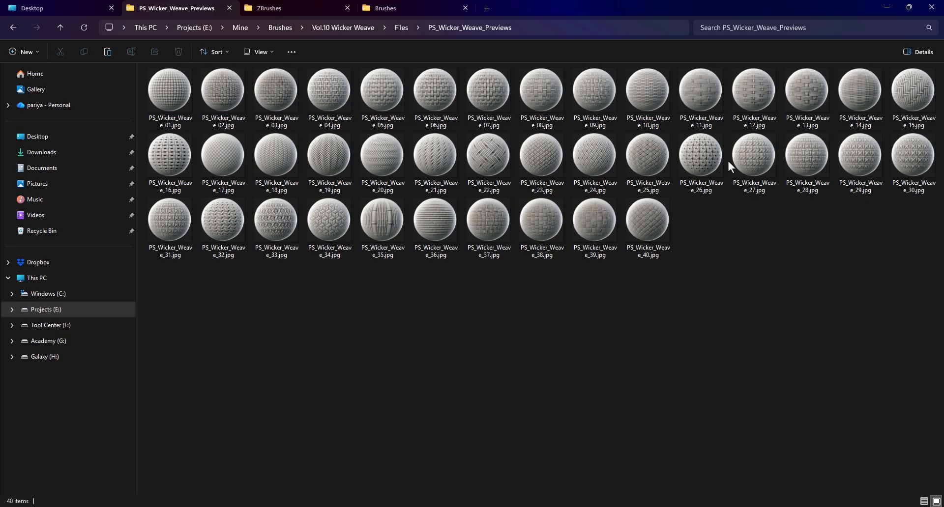
left_click(61, 29)
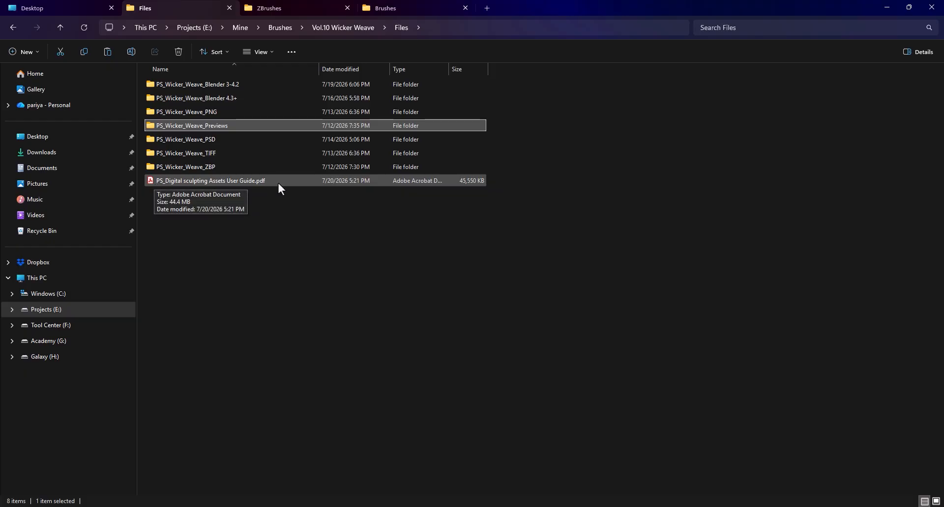
left_click(309, 236)
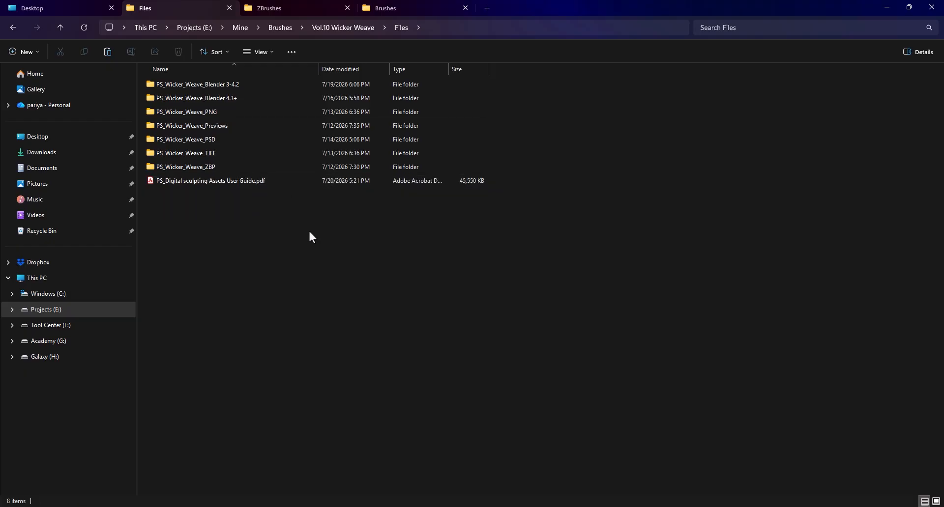